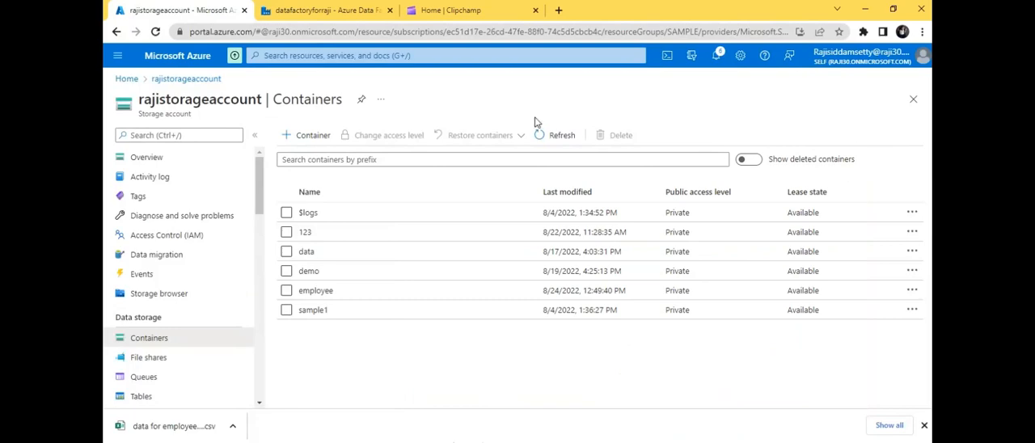
# - Preview the data for employee - Sheet1.csv blob as a table from the employee container's input folder
pyautogui.click(309, 291)
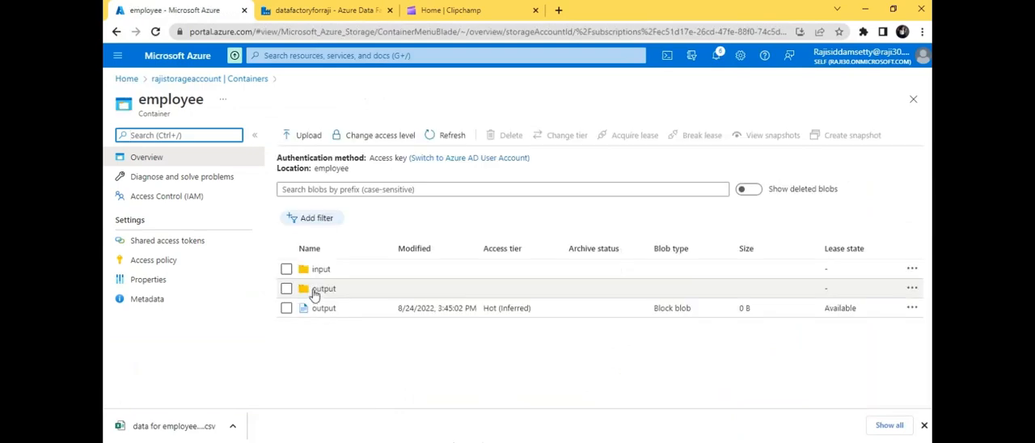
pyautogui.click(320, 272)
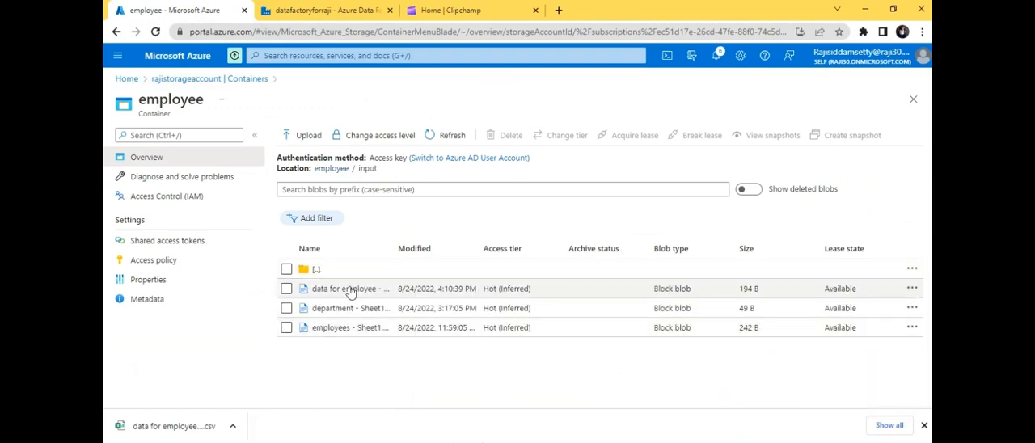
pyautogui.click(910, 290)
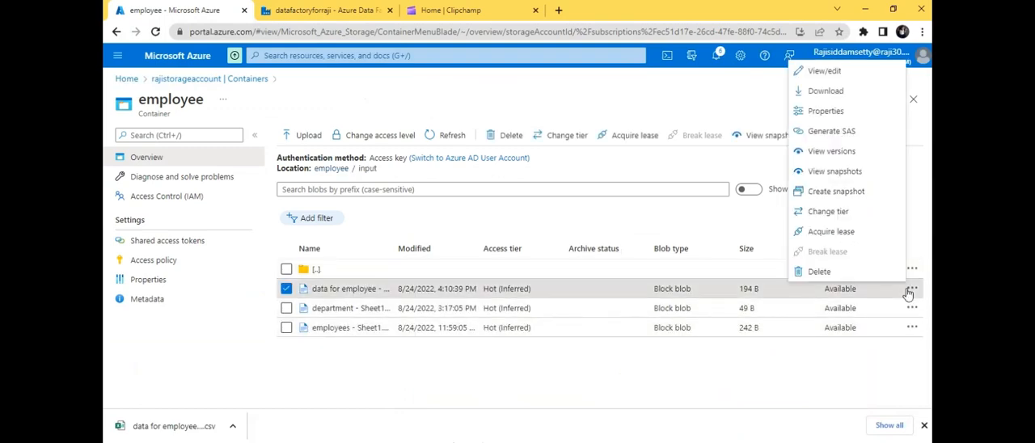
pyautogui.click(823, 73)
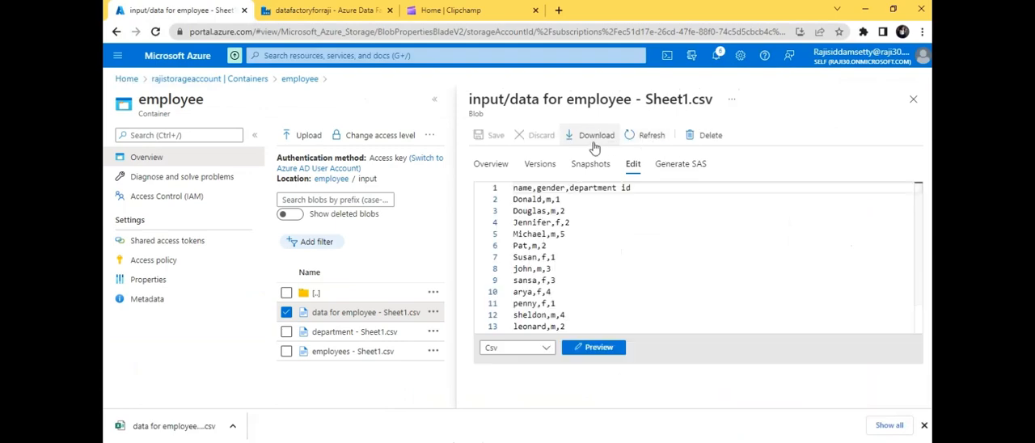
pyautogui.click(595, 347)
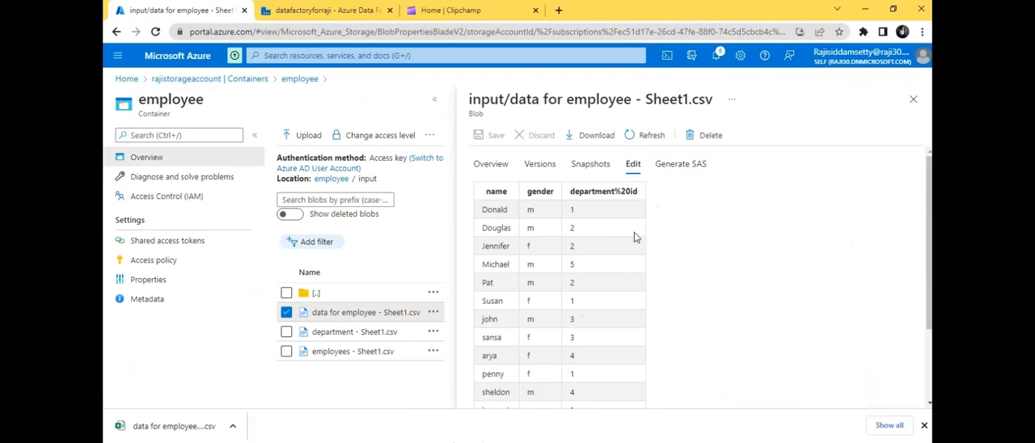
pyautogui.click(913, 99)
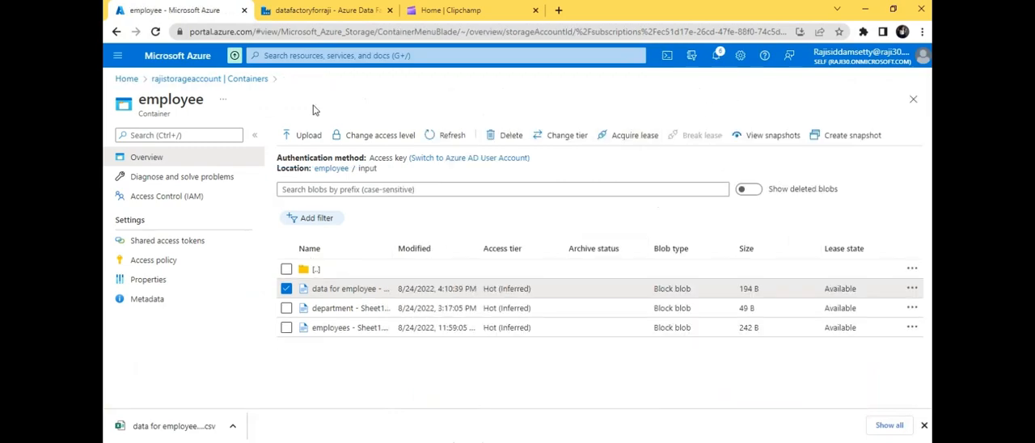
# - Switch to the datafactoryforraji data factory and create a new data flow
pyautogui.click(304, 10)
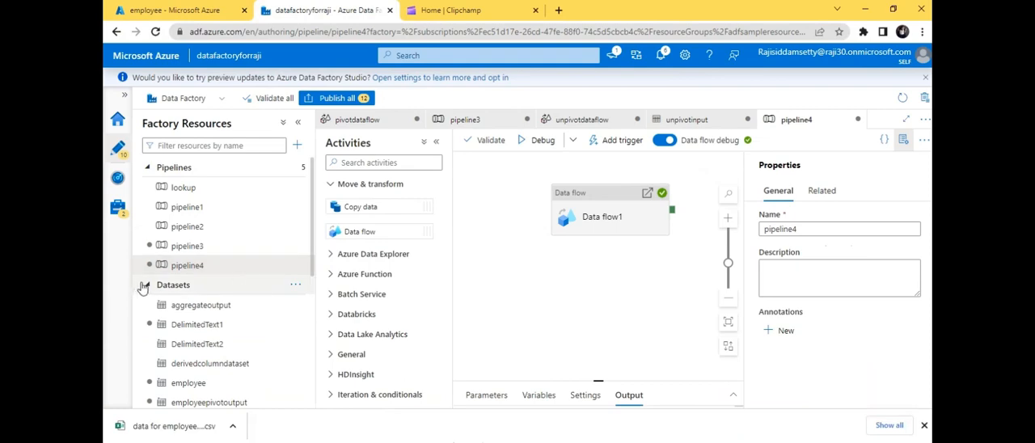
pyautogui.click(149, 287)
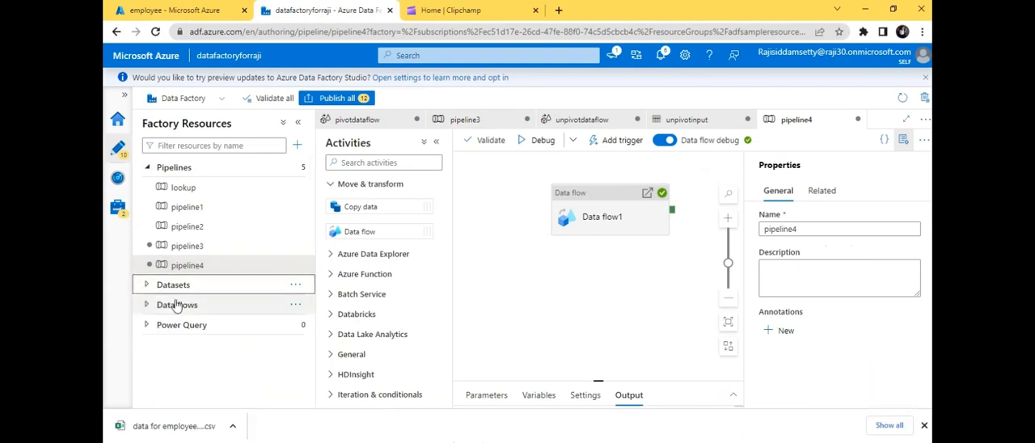
pyautogui.click(149, 308)
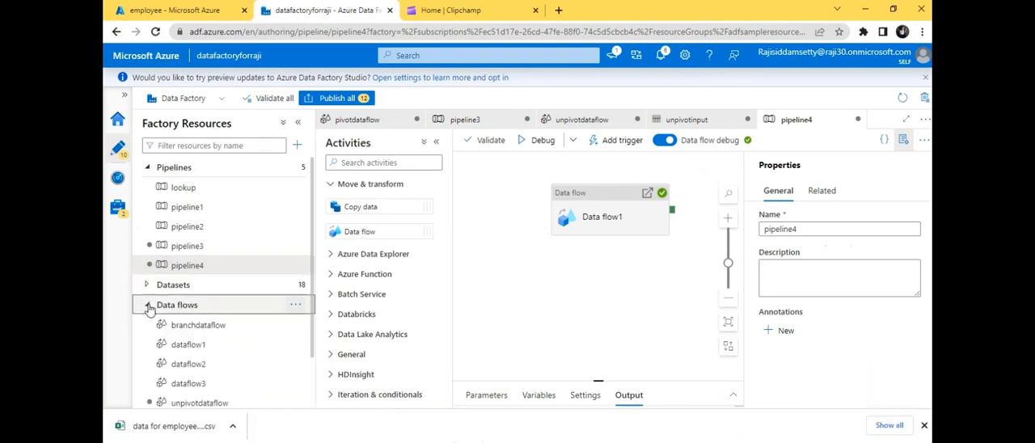
pyautogui.click(296, 305)
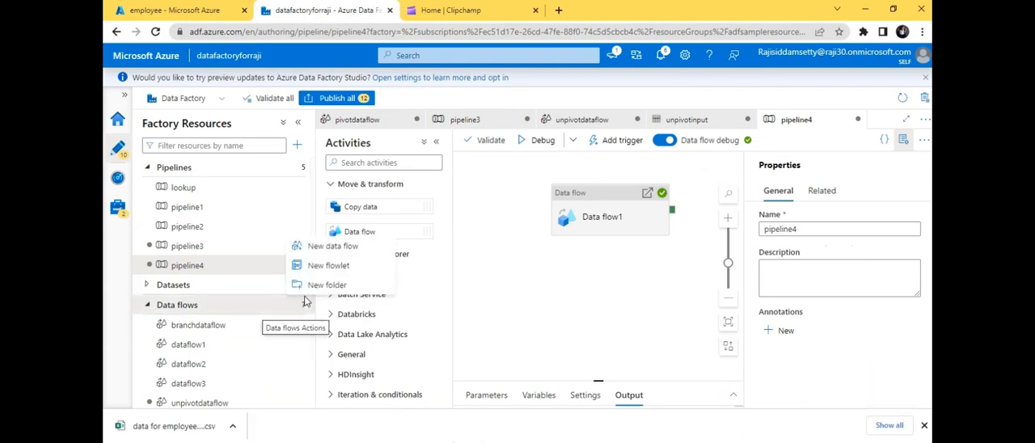
pyautogui.click(330, 248)
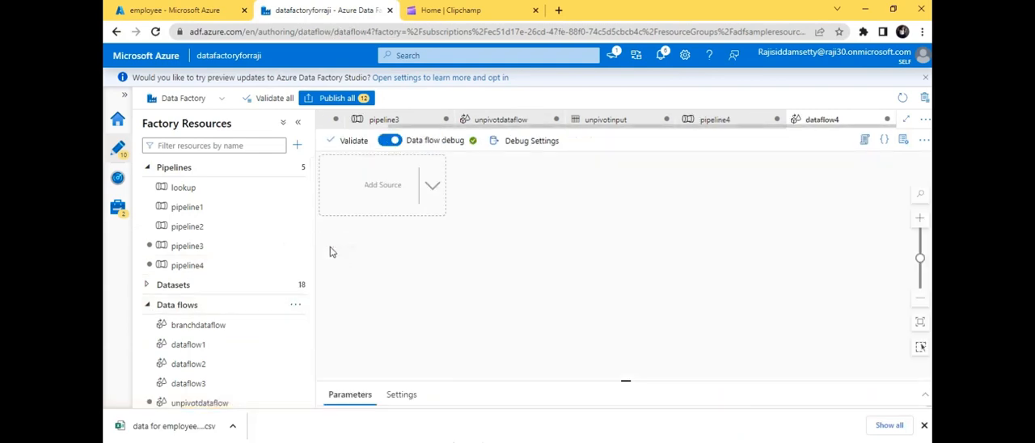
# - Add a source to the empty data flow and enlarge its settings area
pyautogui.click(391, 199)
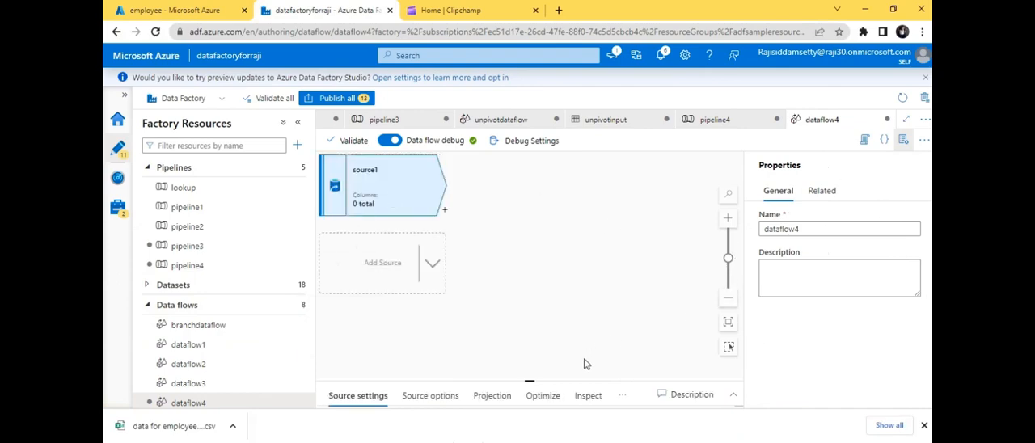
pyautogui.moveTo(592, 379); pyautogui.dragTo(584, 351)
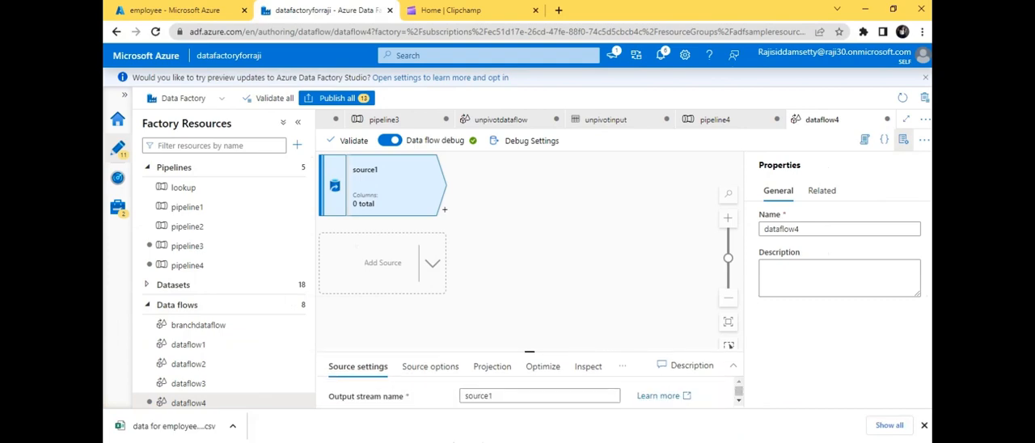
pyautogui.click(924, 424)
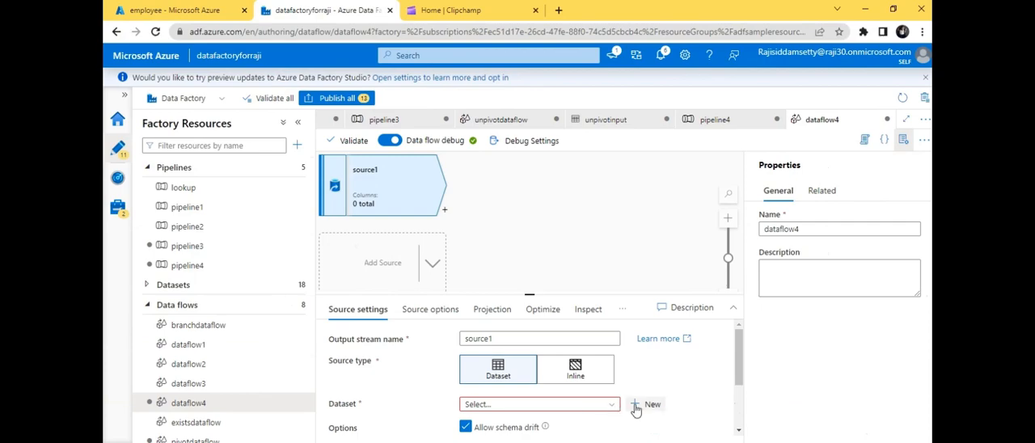
# - Start a new source dataset that uses the Azure Blob Storage data store and the DelimitedText format
pyautogui.click(636, 404)
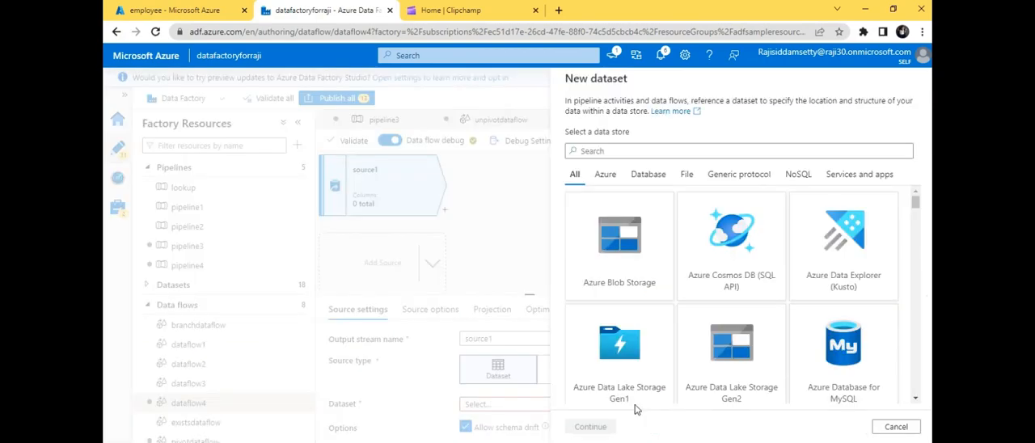
pyautogui.click(625, 277)
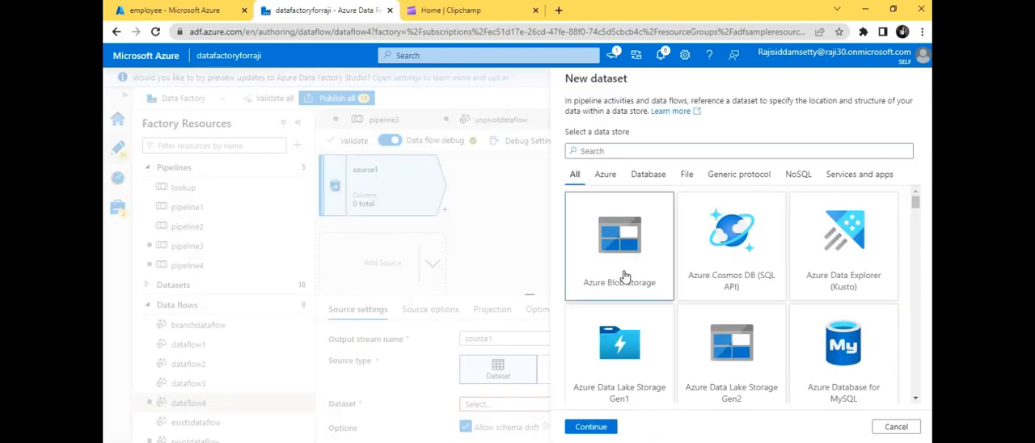
pyautogui.click(590, 427)
pyautogui.click(711, 197)
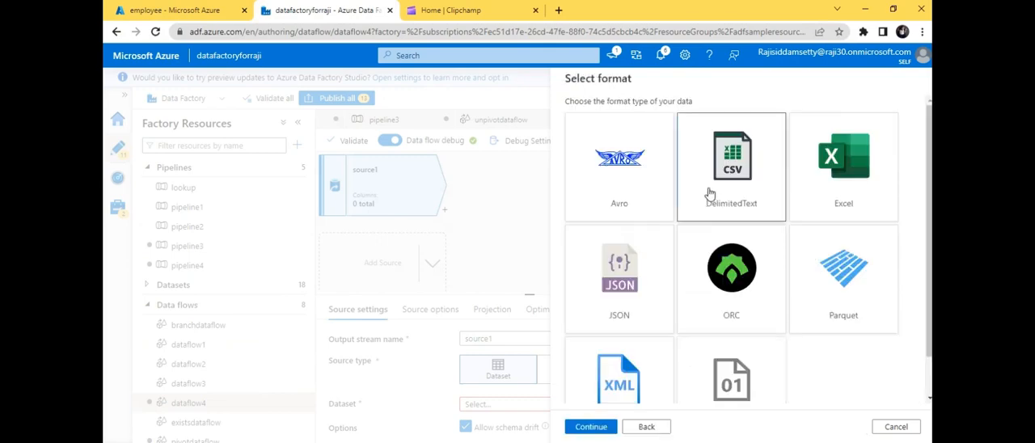
pyautogui.click(589, 428)
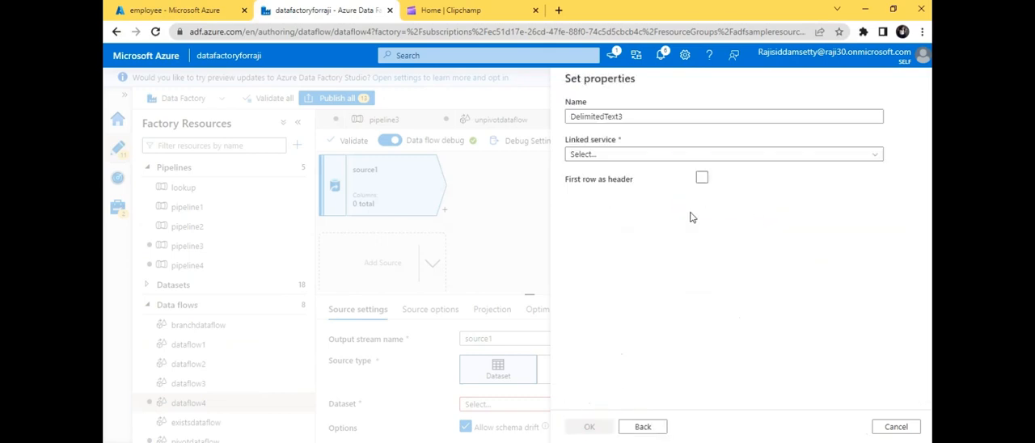
# - Treat the dataset's first row as header, name it inputdata and link it to samplelinkedservice
pyautogui.click(702, 179)
pyautogui.click(624, 117)
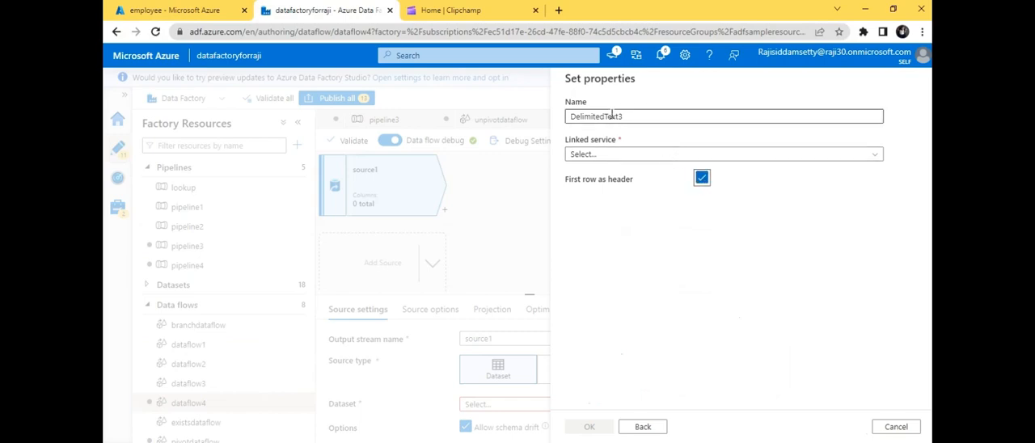
pyautogui.moveTo(624, 116); pyautogui.dragTo(553, 121)
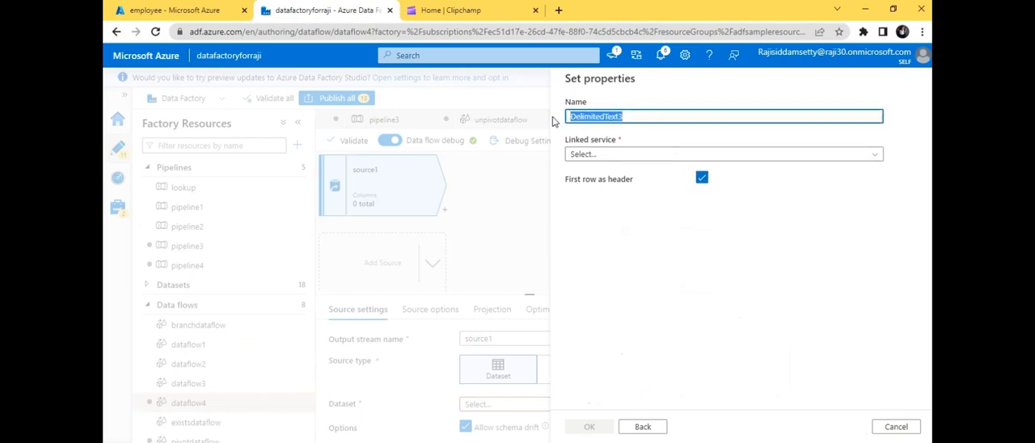
pyautogui.write('s')
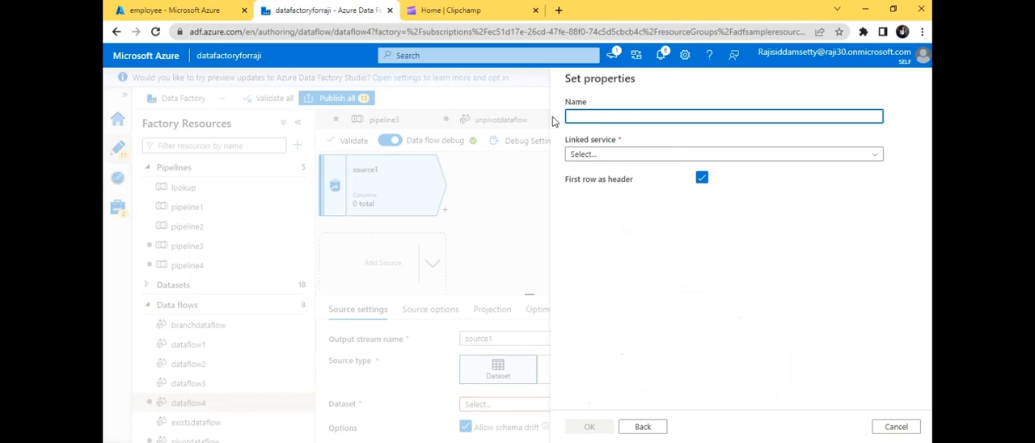
pyautogui.press('BackSpace')
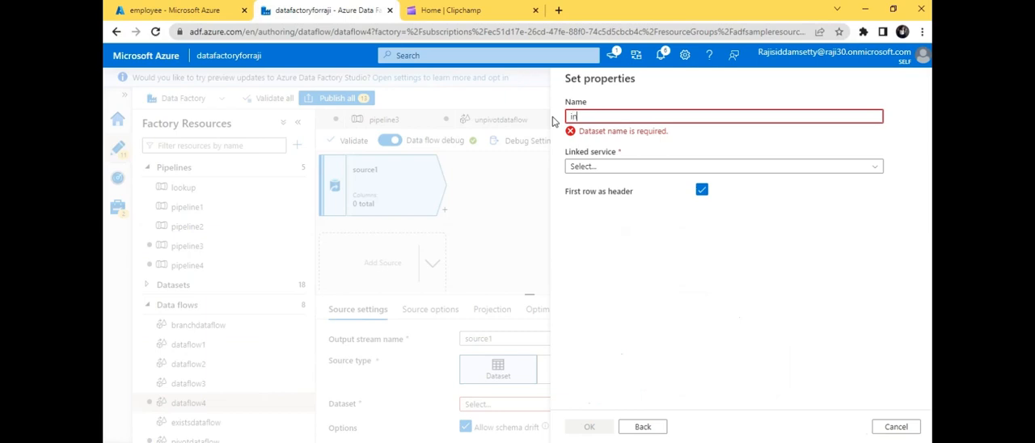
pyautogui.write('input')
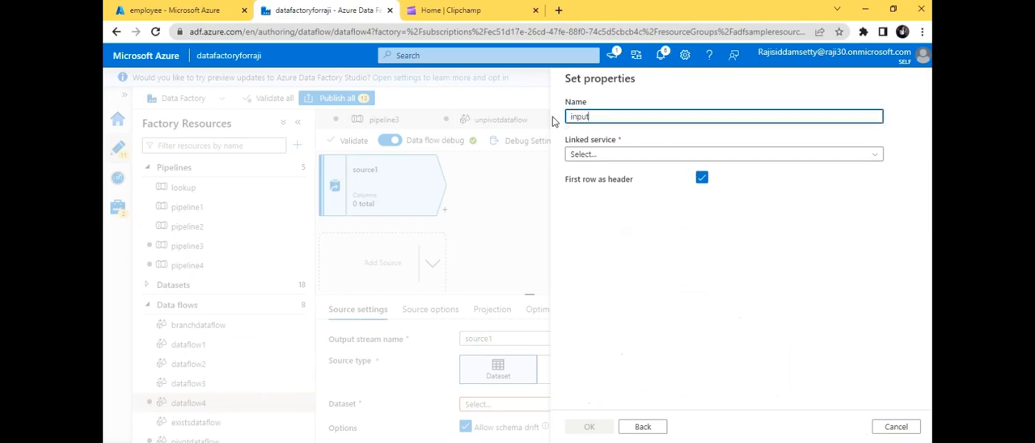
pyautogui.write('data')
pyautogui.click(650, 156)
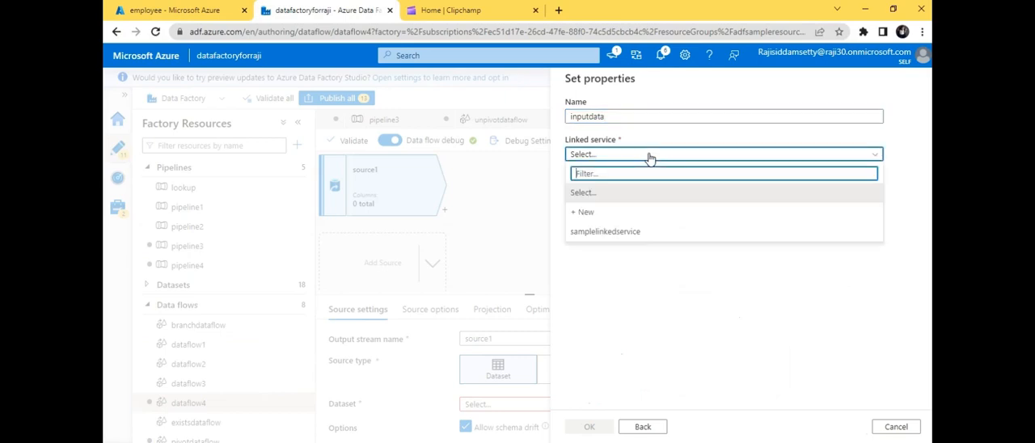
pyautogui.click(615, 232)
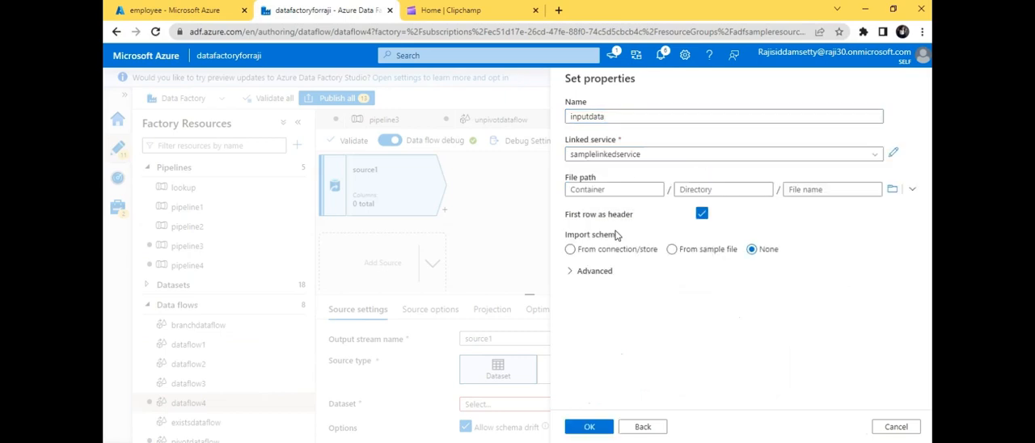
# - Set the dataset's file path to employee/input/data for employee - Sheet1.csv and create the dataset
pyautogui.click(892, 190)
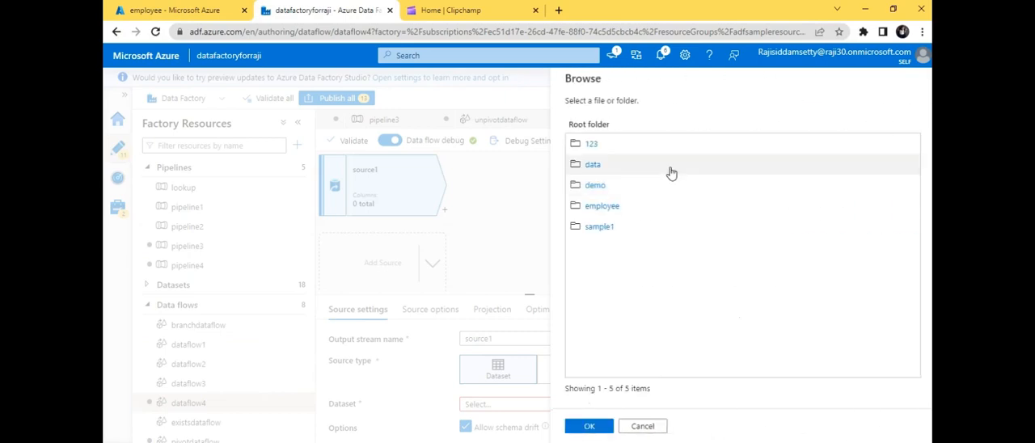
pyautogui.click(598, 208)
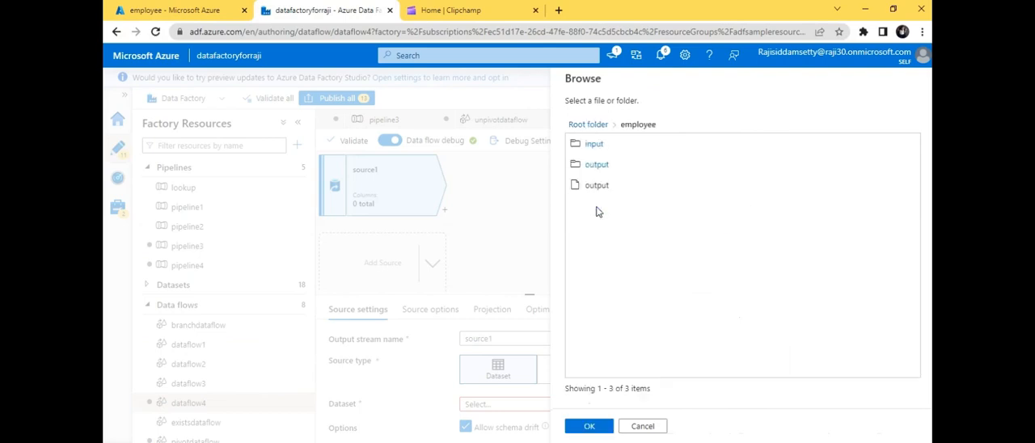
pyautogui.click(595, 147)
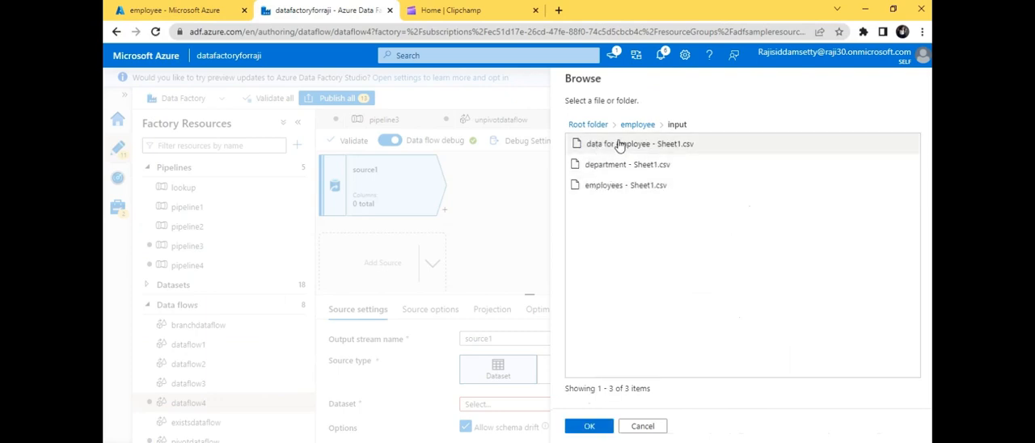
pyautogui.click(620, 144)
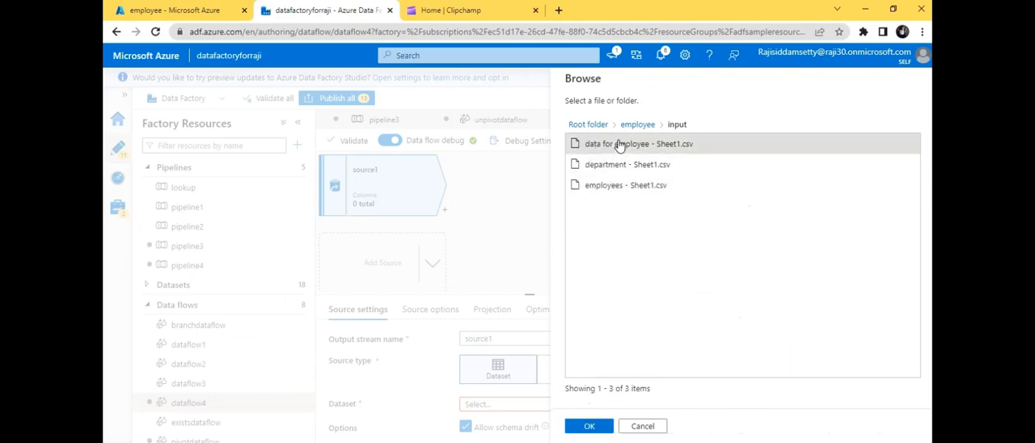
pyautogui.click(597, 429)
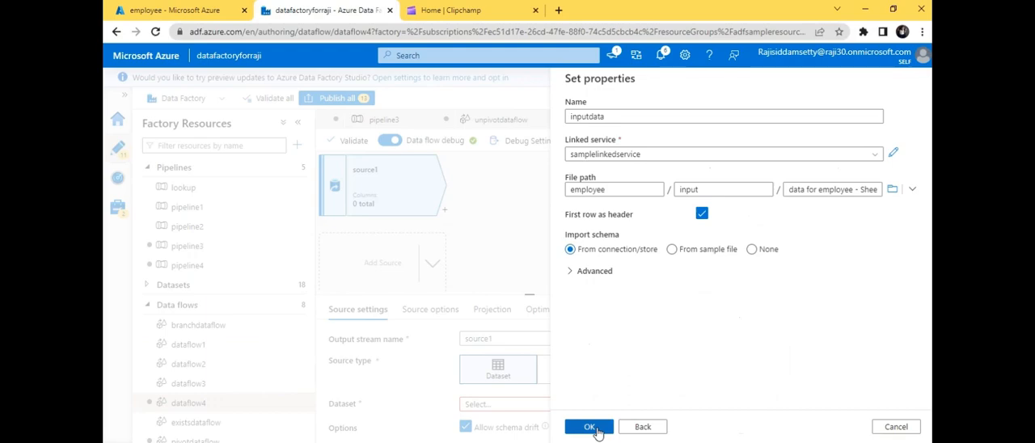
pyautogui.click(598, 431)
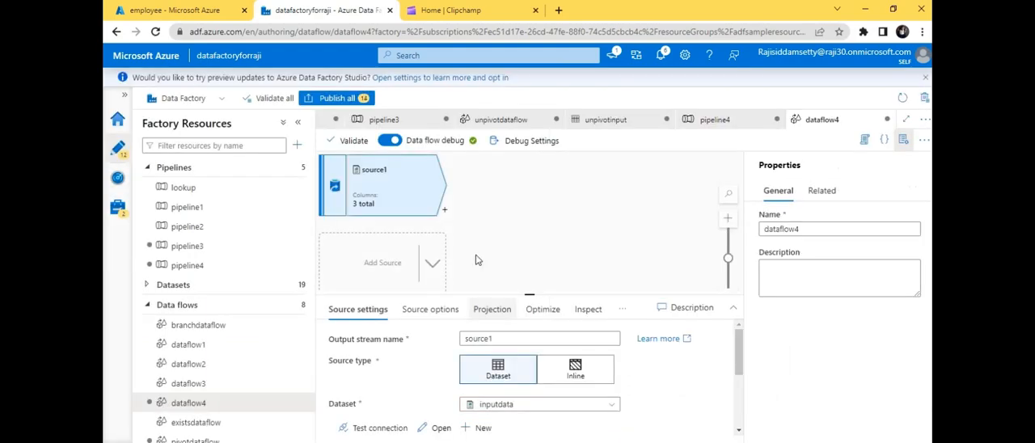
# - Add a Surrogate Key transformation after source1 and bring its key column, start value and step value settings into view
pyautogui.click(444, 210)
pyautogui.write('s')
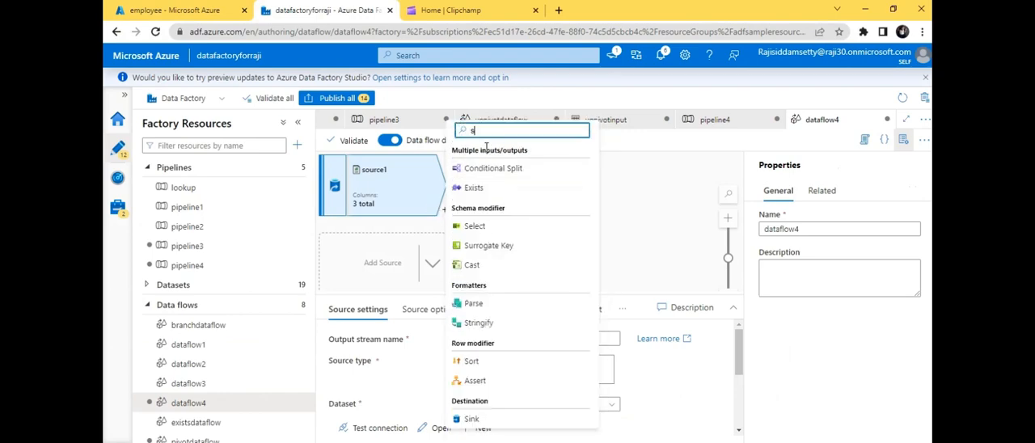
pyautogui.write('u')
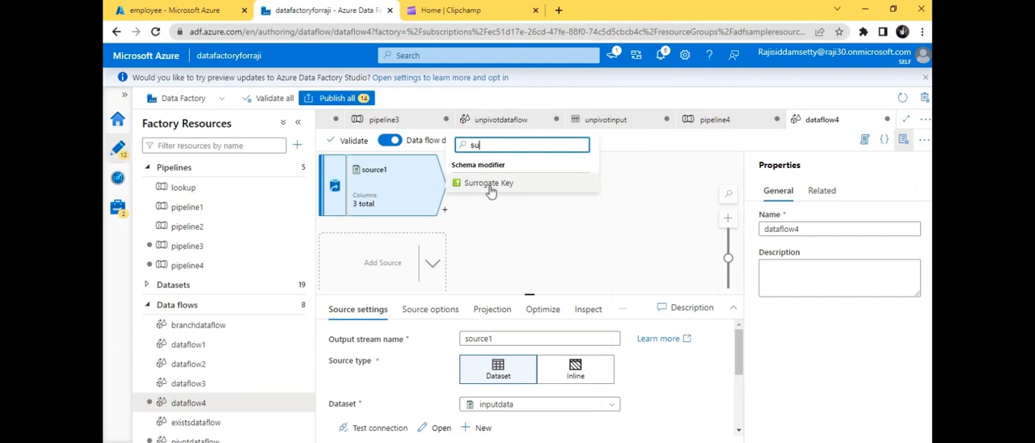
pyautogui.click(488, 185)
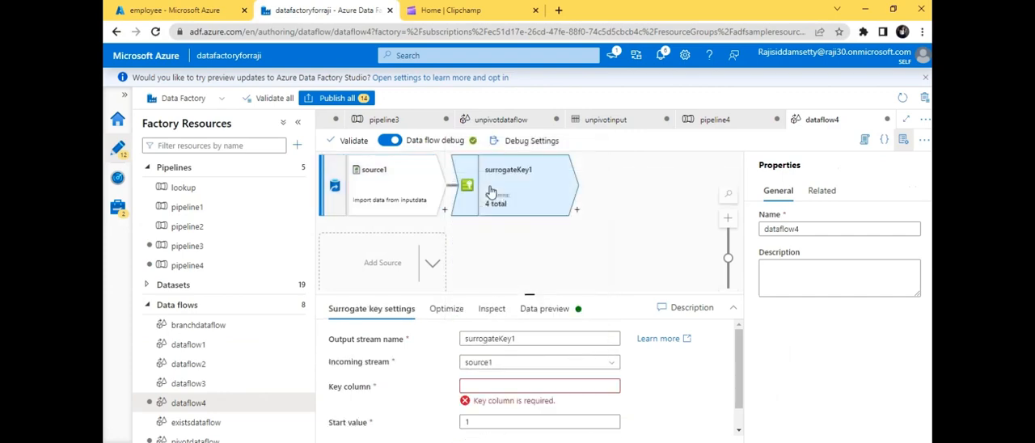
pyautogui.moveTo(736, 370); pyautogui.dragTo(741, 399)
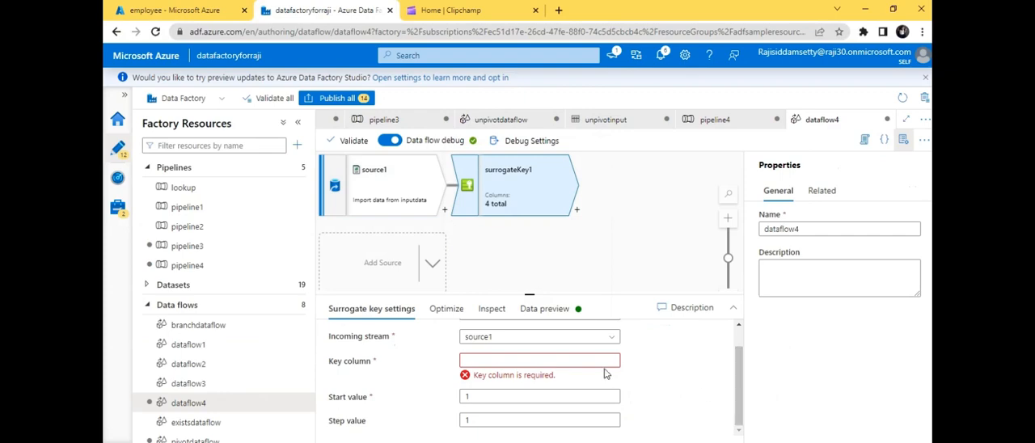
# - Set the key column of the surrogateKey1 transformation to employeeId
pyautogui.click(529, 360)
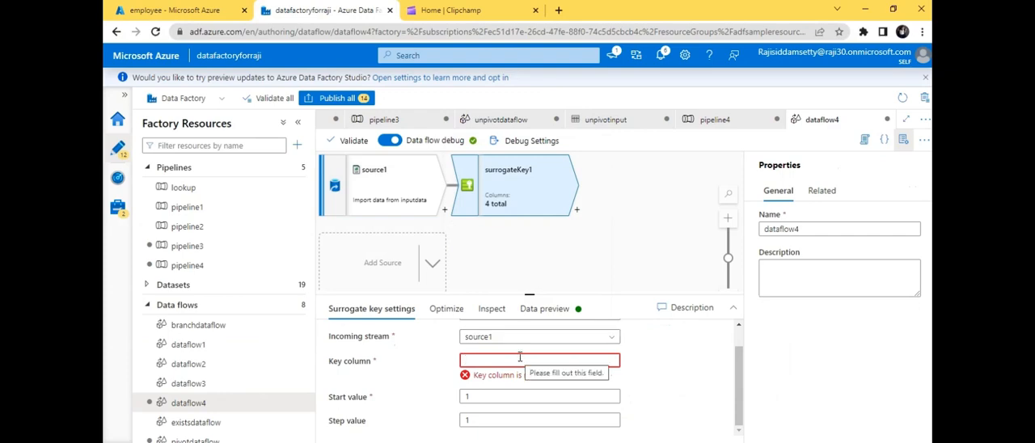
pyautogui.write('empl')
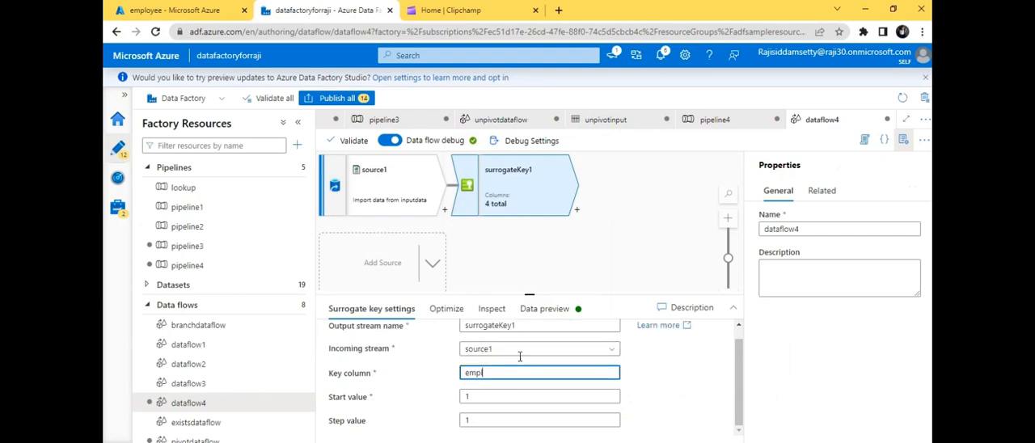
pyautogui.write('oyeeId')
# - Load the data preview of surrogateKey1 and enlarge the preview area to examine the generated key column
pyautogui.click(537, 317)
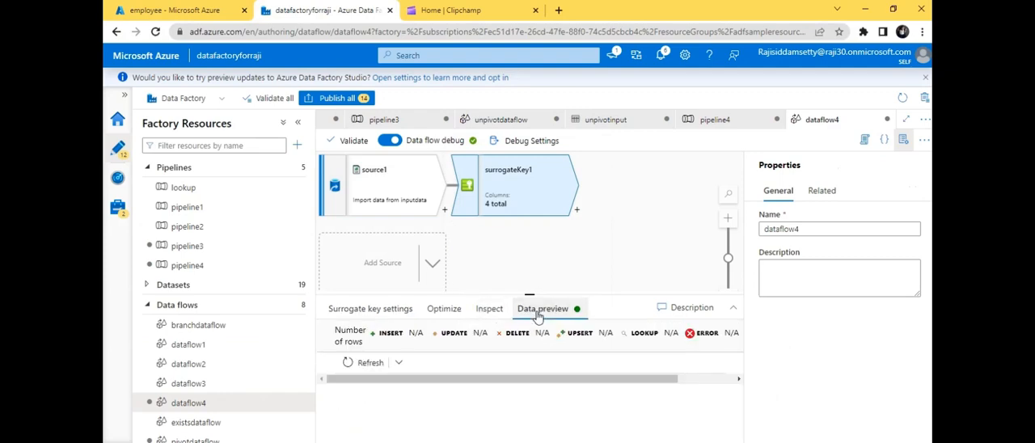
pyautogui.click(358, 362)
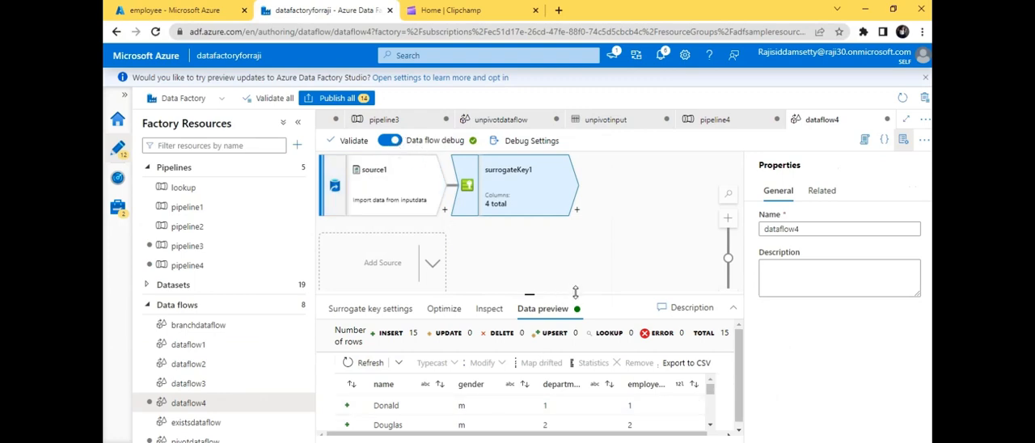
pyautogui.moveTo(576, 292); pyautogui.dragTo(569, 241)
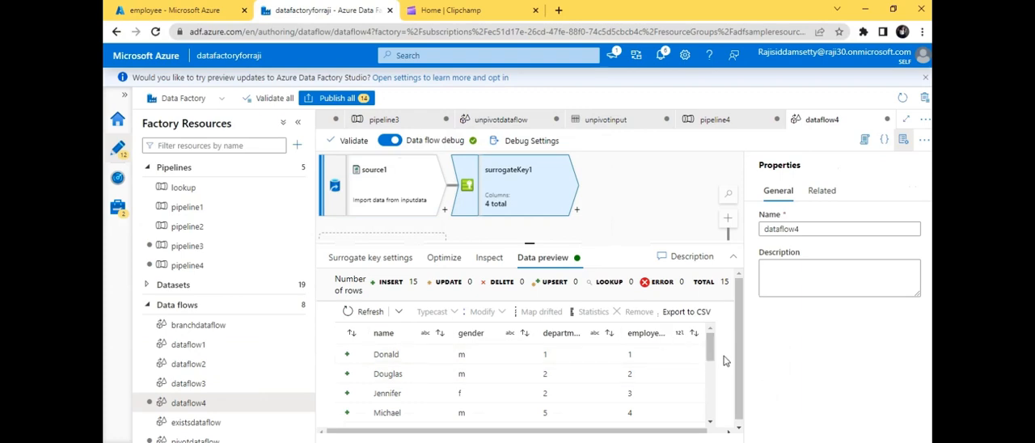
pyautogui.moveTo(712, 350)
pyautogui.mouseDown()
pyautogui.moveTo(724, 412)
pyautogui.moveTo(702, 339)
pyautogui.mouseUp()
# - Add a Select transformation after surrogateKey1
pyautogui.click(578, 214)
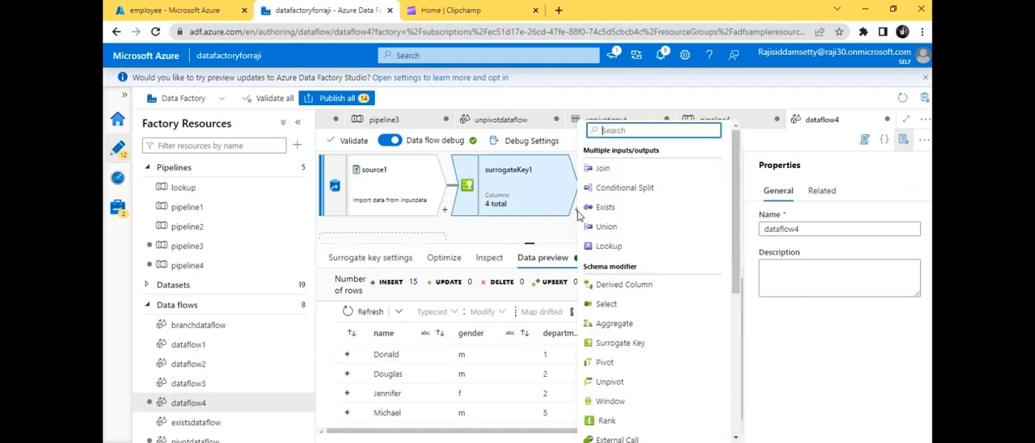
pyautogui.write('se')
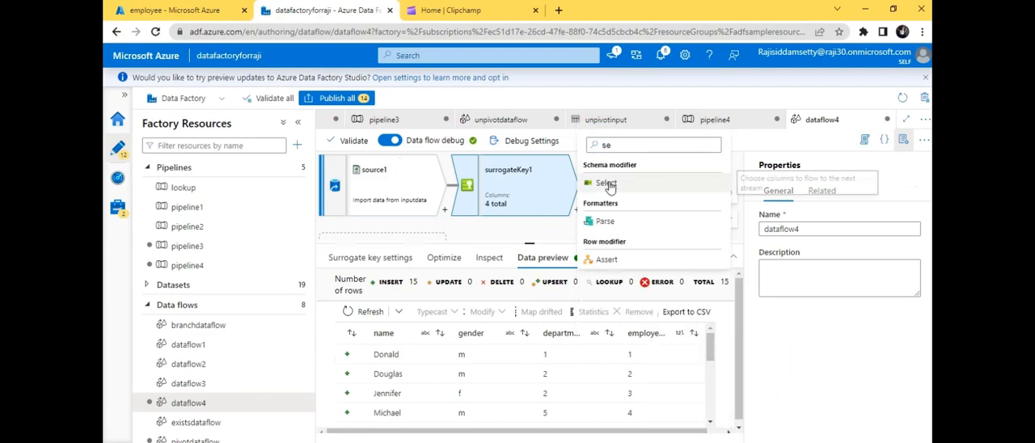
pyautogui.click(608, 185)
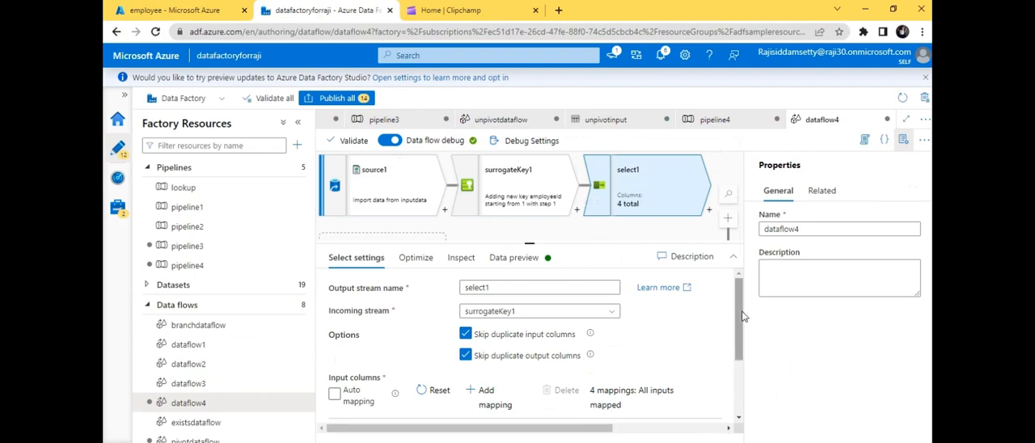
# - Change the source column of the first mapping in select1 to employeeId
pyautogui.moveTo(739, 309); pyautogui.dragTo(740, 375)
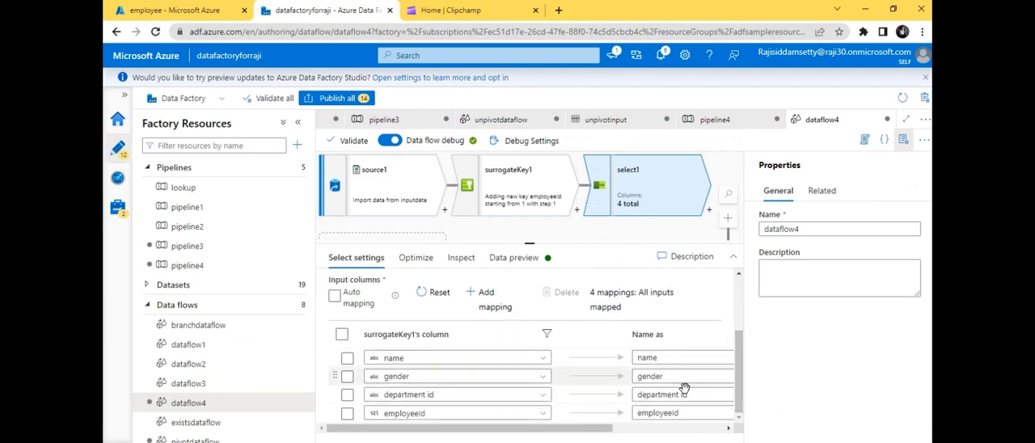
pyautogui.click(437, 358)
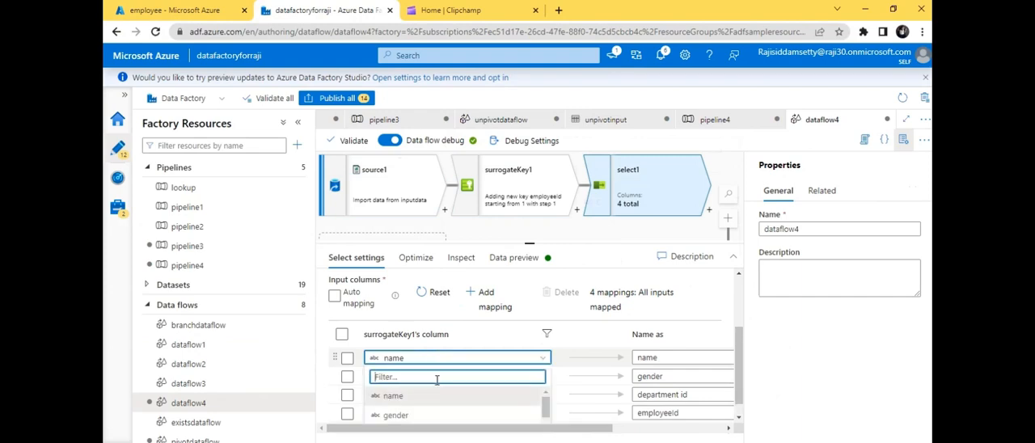
pyautogui.write('e')
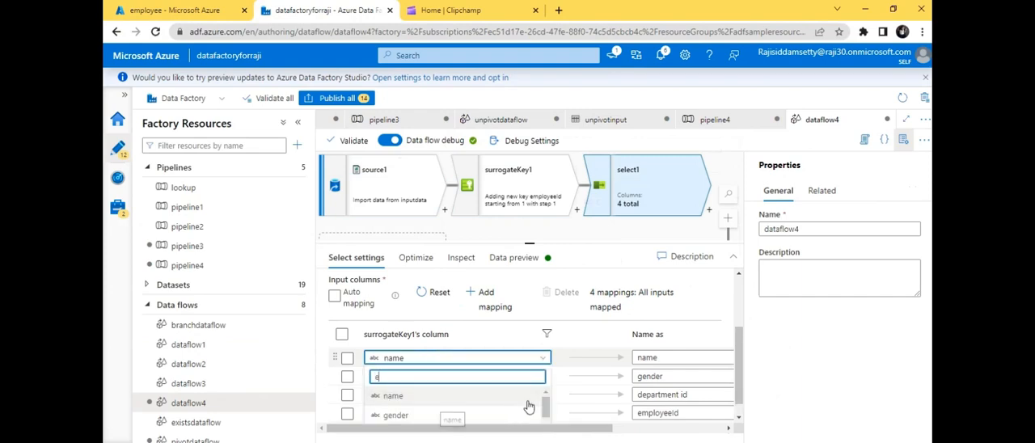
pyautogui.moveTo(546, 404); pyautogui.dragTo(548, 431)
pyautogui.press('Down')
pyautogui.press('Down')
pyautogui.press('Down')
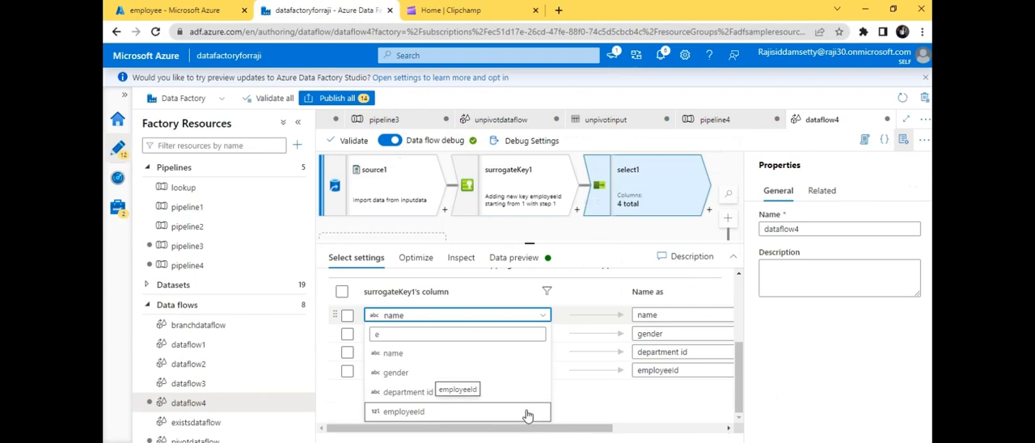
pyautogui.click(528, 414)
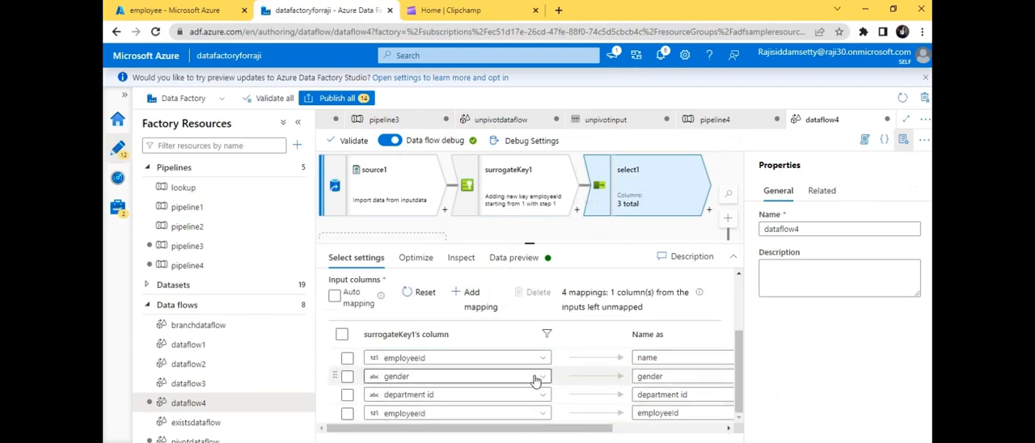
# - Change the source column of the second mapping in select1 to name
pyautogui.click(540, 378)
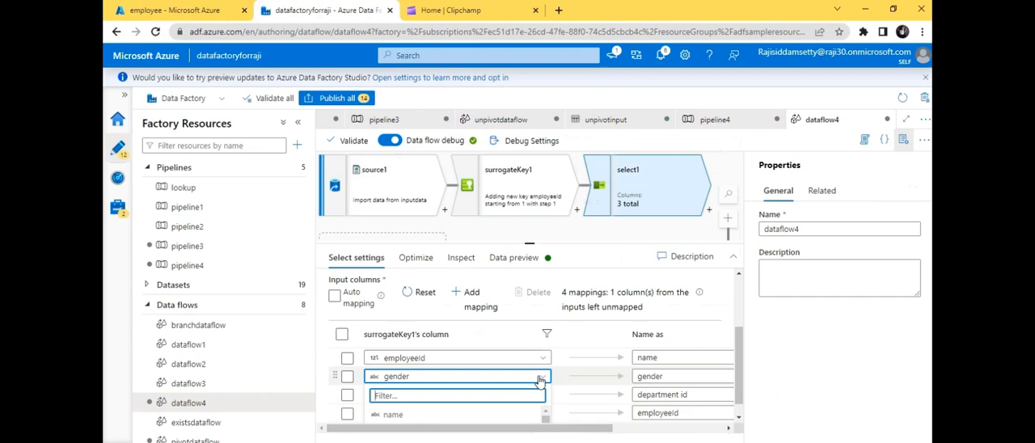
pyautogui.press('Down')
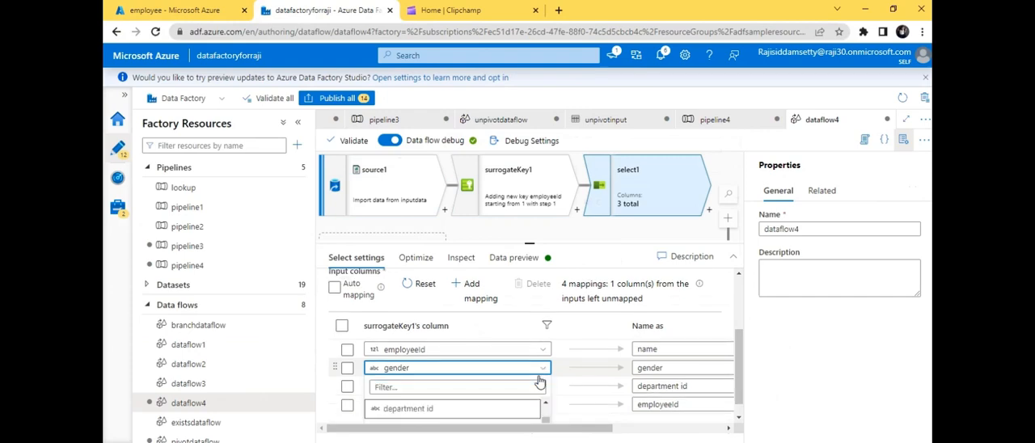
pyautogui.press('Up')
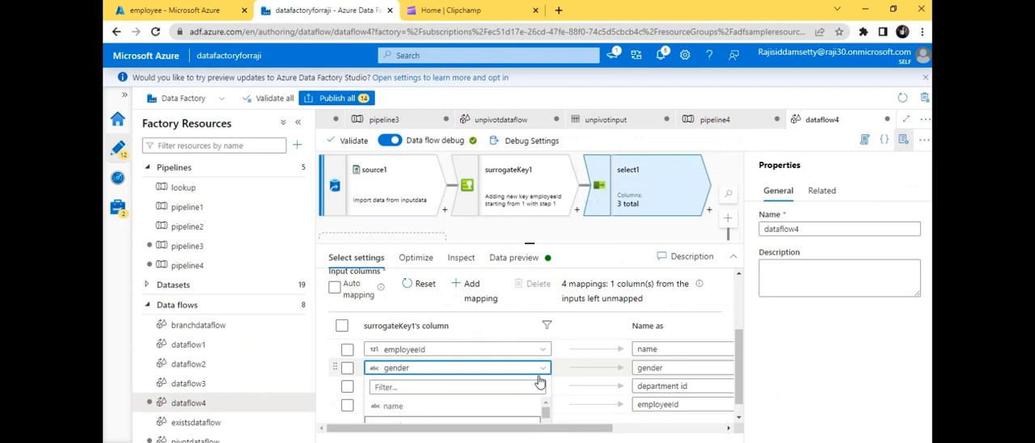
pyautogui.press('Up')
pyautogui.press('Return')
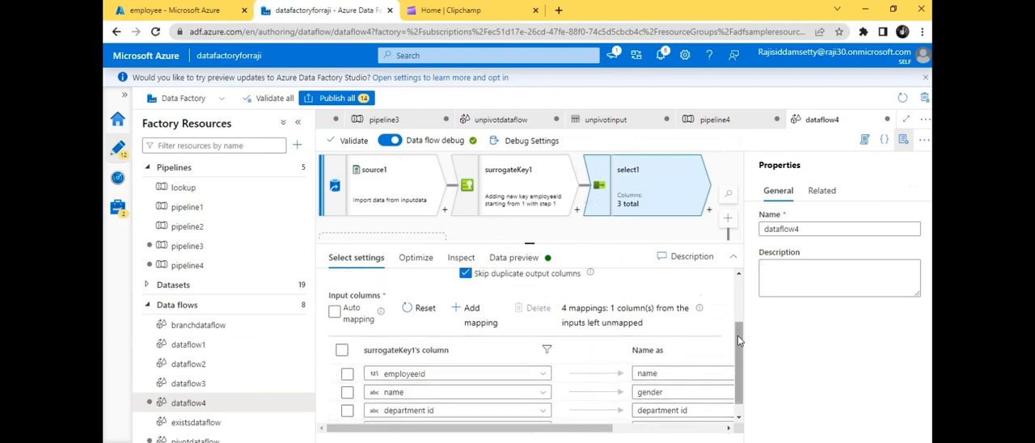
# - Set the source column of the third mapping to gender and of the fourth mapping to department id
pyautogui.scroll(-1, 738, 336)
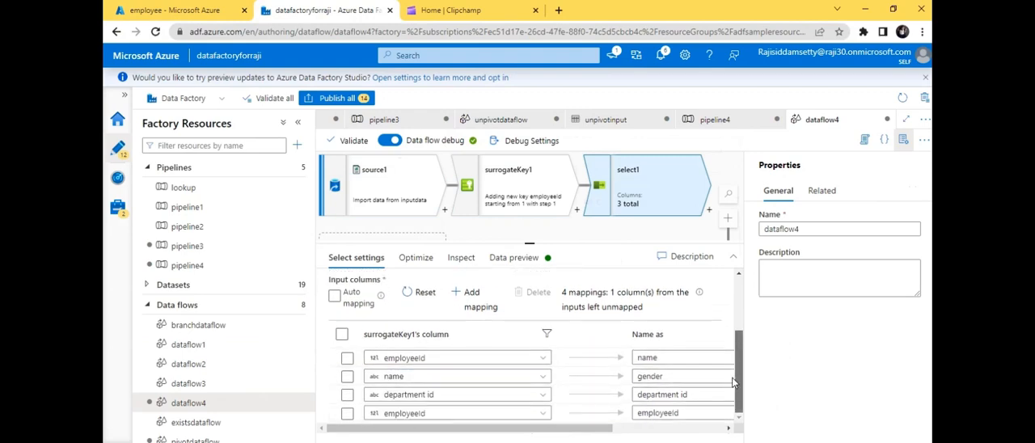
pyautogui.click(539, 414)
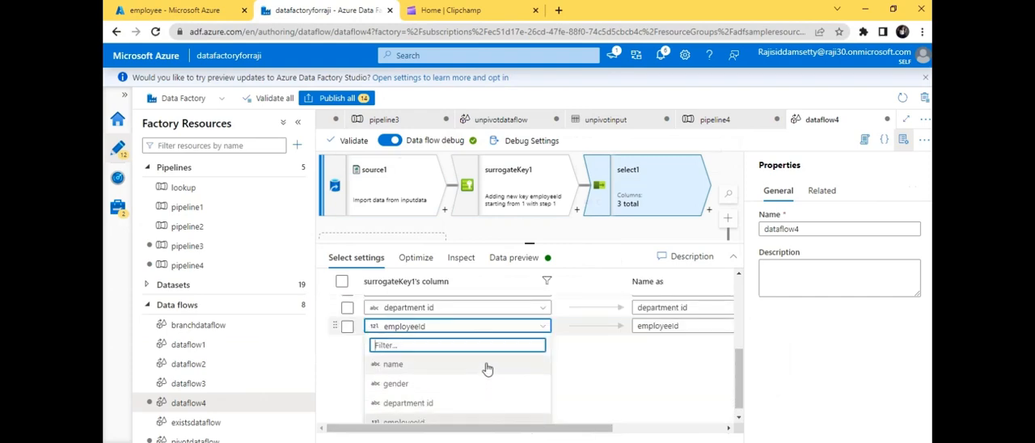
pyautogui.click(489, 314)
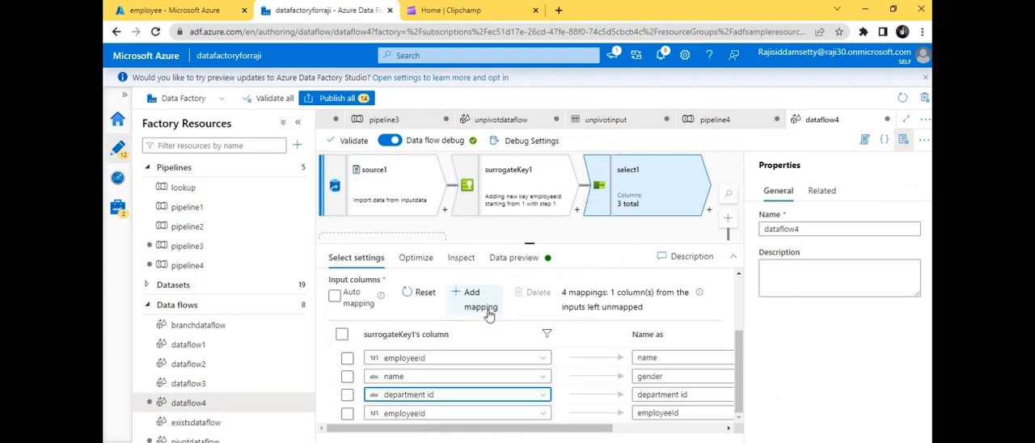
pyautogui.click(475, 400)
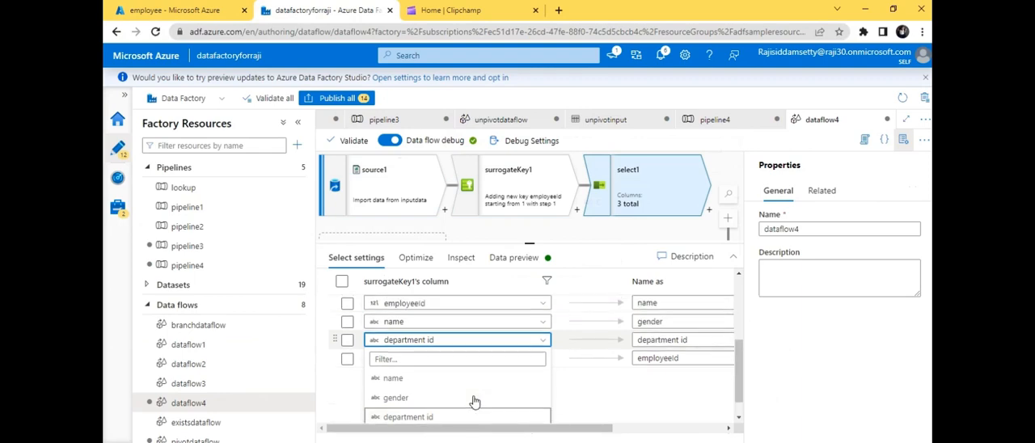
pyautogui.click(473, 400)
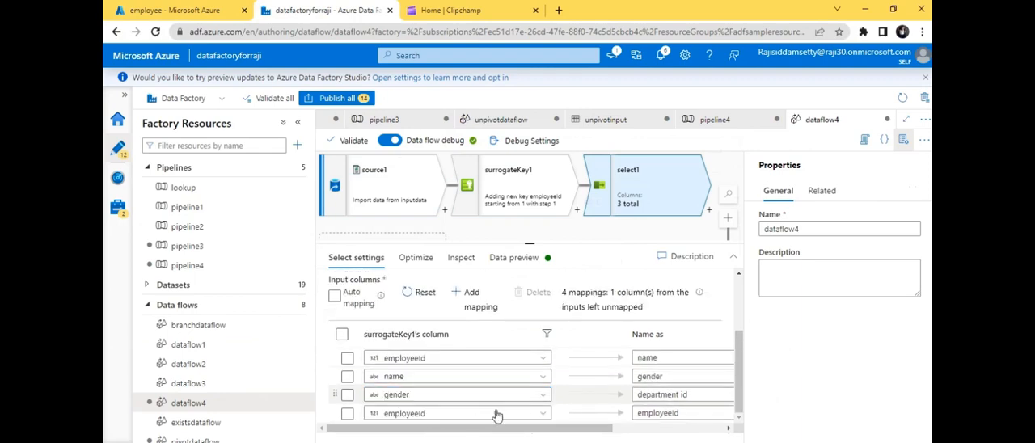
pyautogui.click(504, 413)
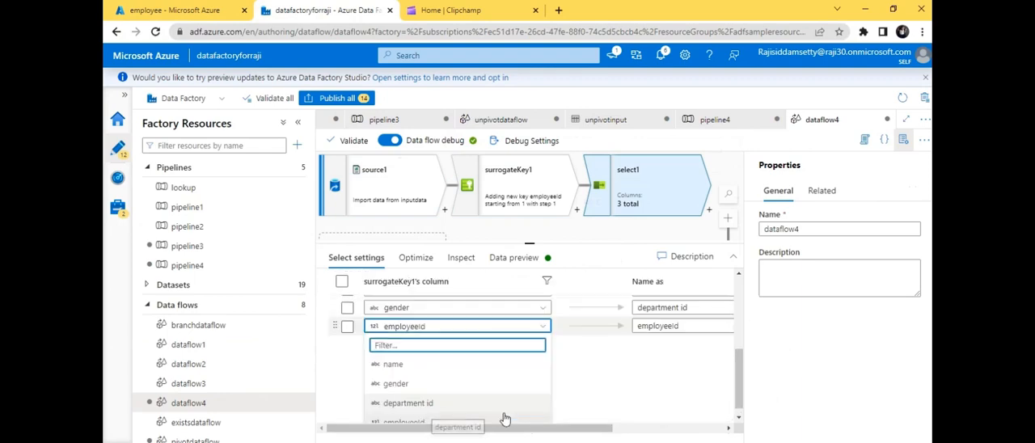
pyautogui.click(410, 403)
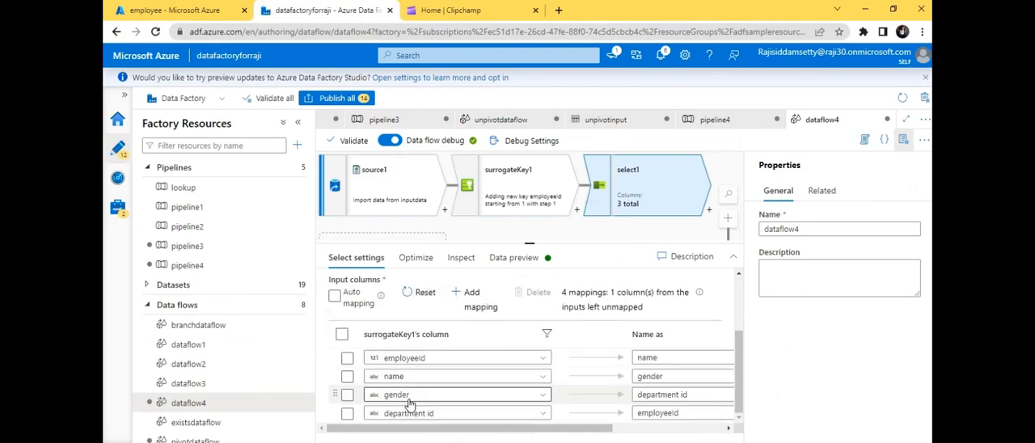
# - Rename the output columns of the first two mappings to EmployeeId and Name
pyautogui.click(671, 360)
pyautogui.doubleClick(671, 359)
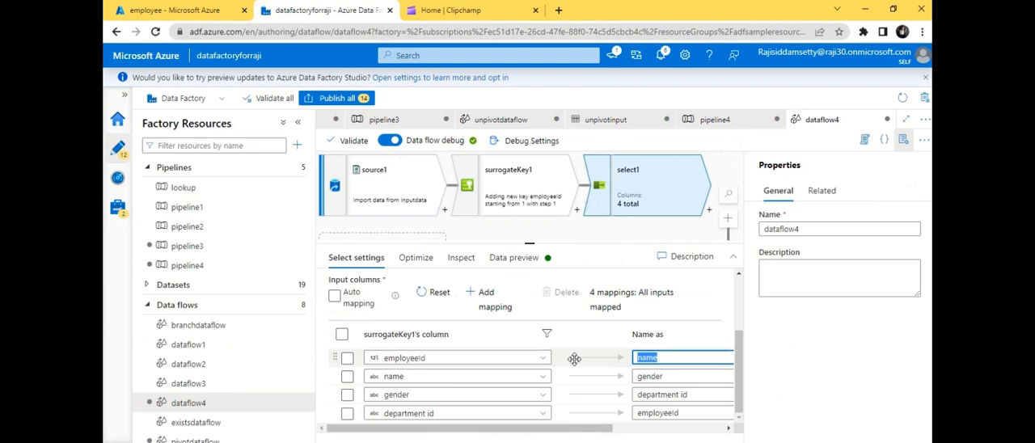
pyautogui.write('EmployeeId')
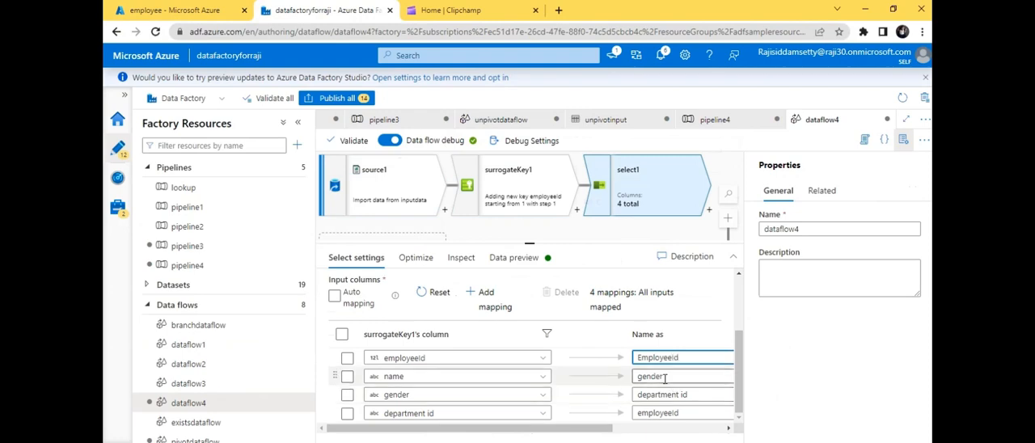
pyautogui.doubleClick(635, 377)
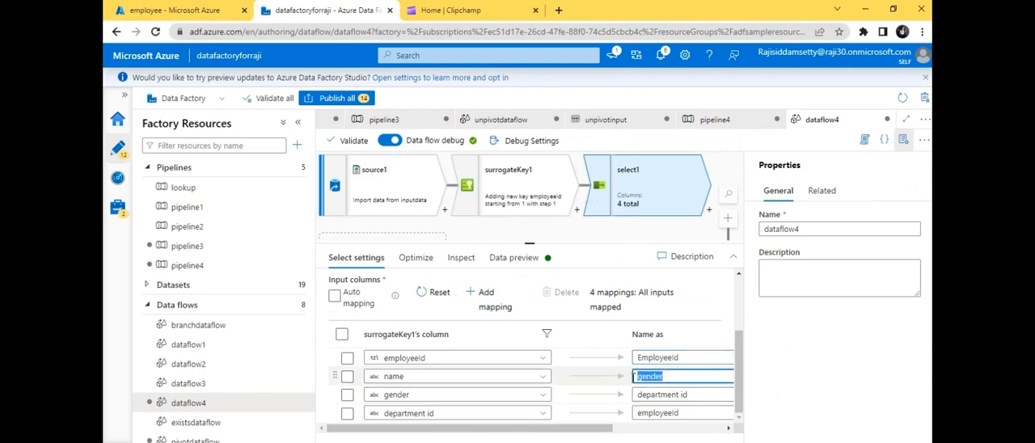
pyautogui.write('Name')
# - Rename the output columns of the gender and department id mappings to Gender and DepartmentName
pyautogui.tripleClick(707, 393)
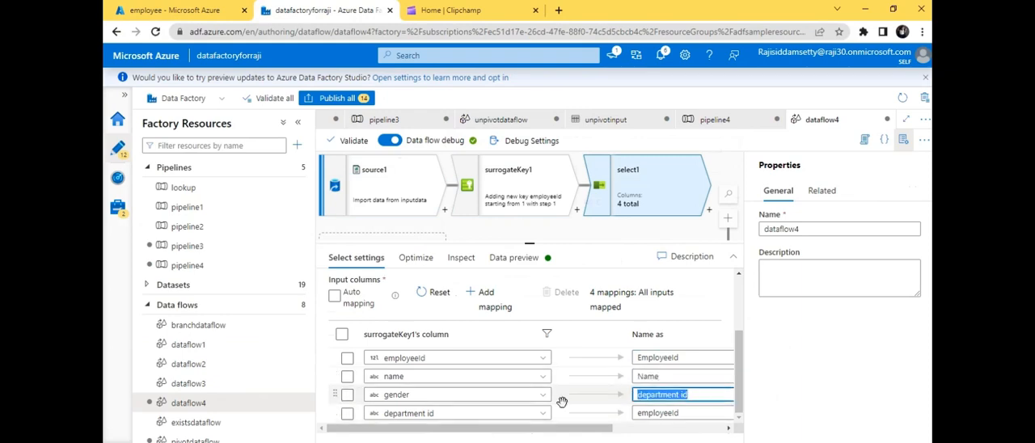
pyautogui.write('G')
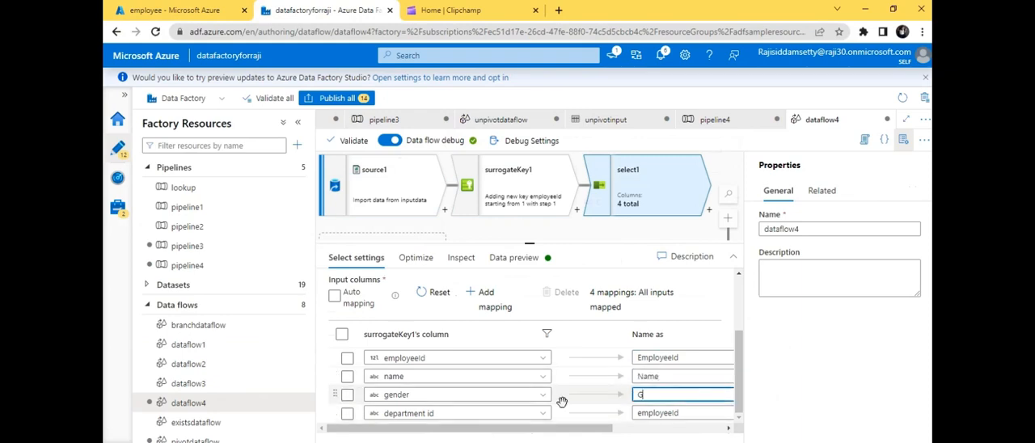
pyautogui.write('ender')
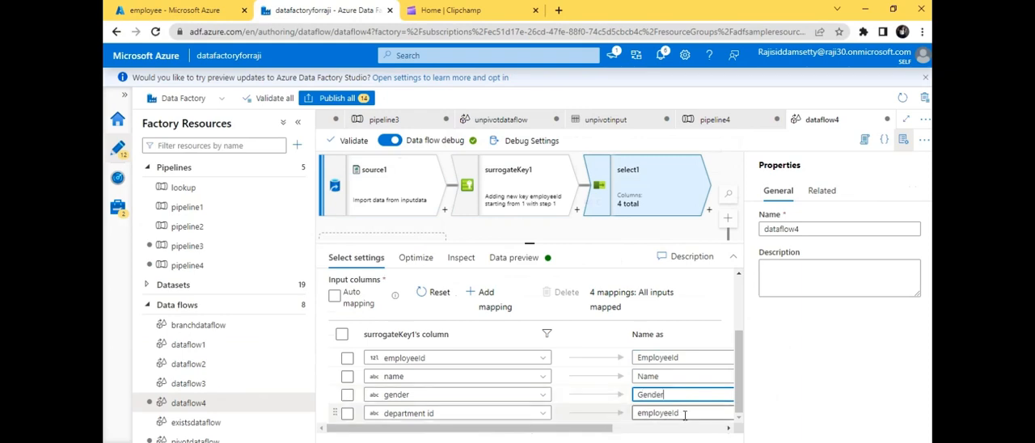
pyautogui.doubleClick(686, 412)
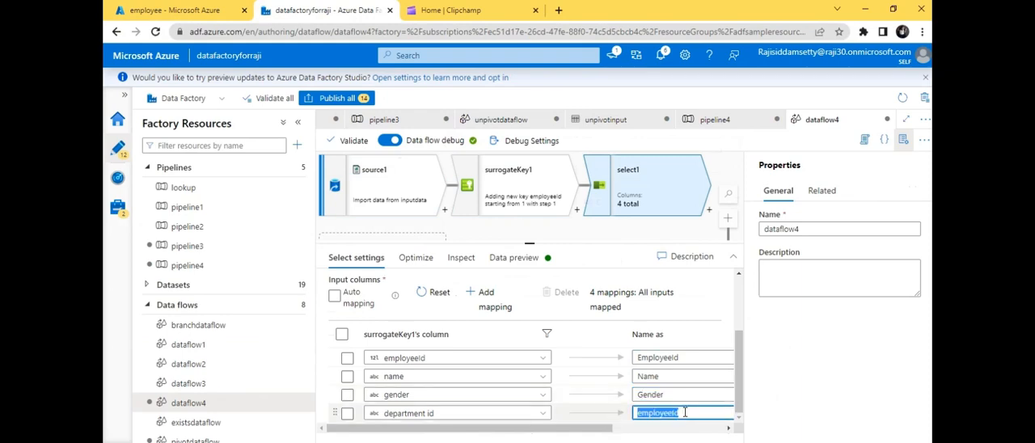
pyautogui.write('Depa')
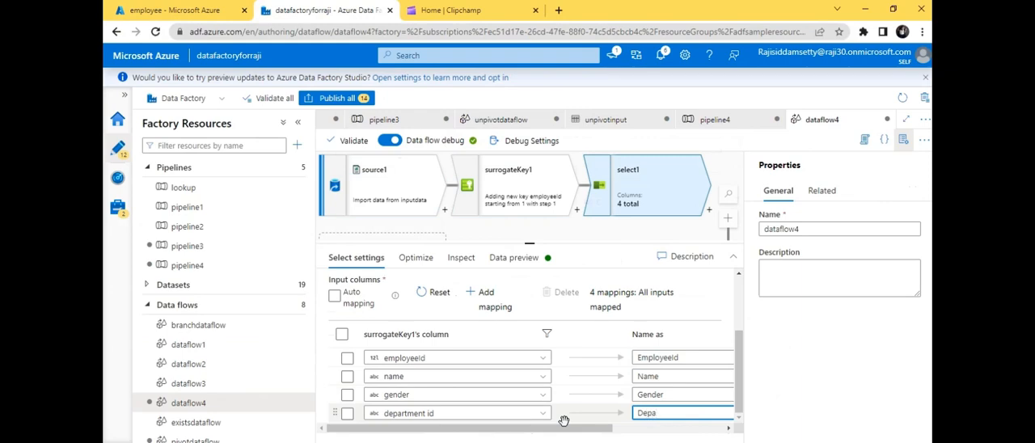
pyautogui.write('rtmentName')
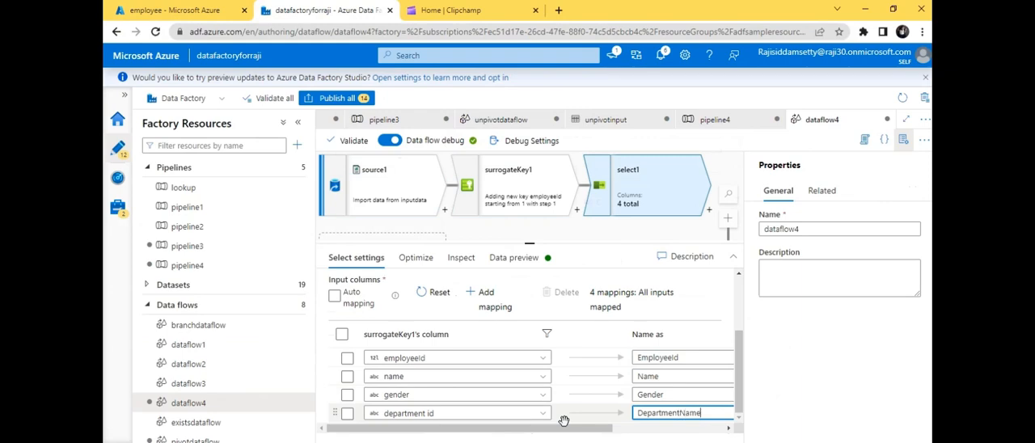
# - Refresh the data preview of select1 and examine the reordered and renamed columns
pyautogui.click(517, 430)
pyautogui.moveTo(518, 430); pyautogui.dragTo(489, 425)
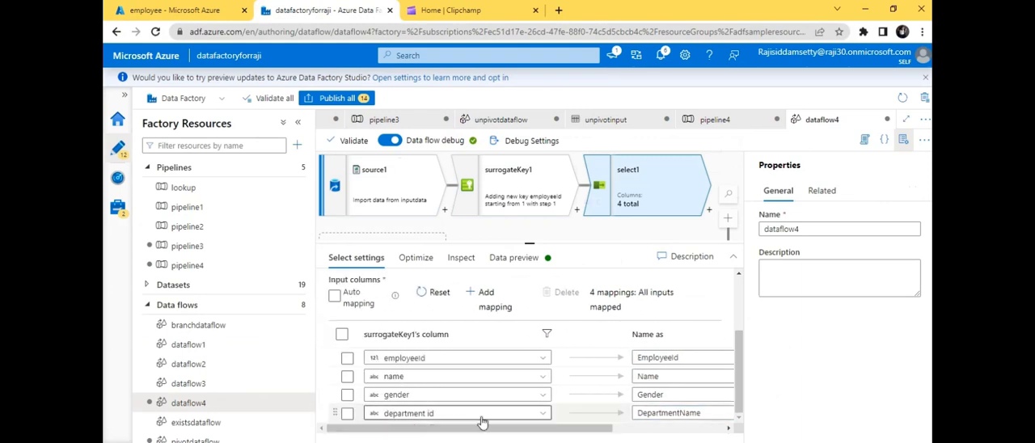
pyautogui.click(524, 259)
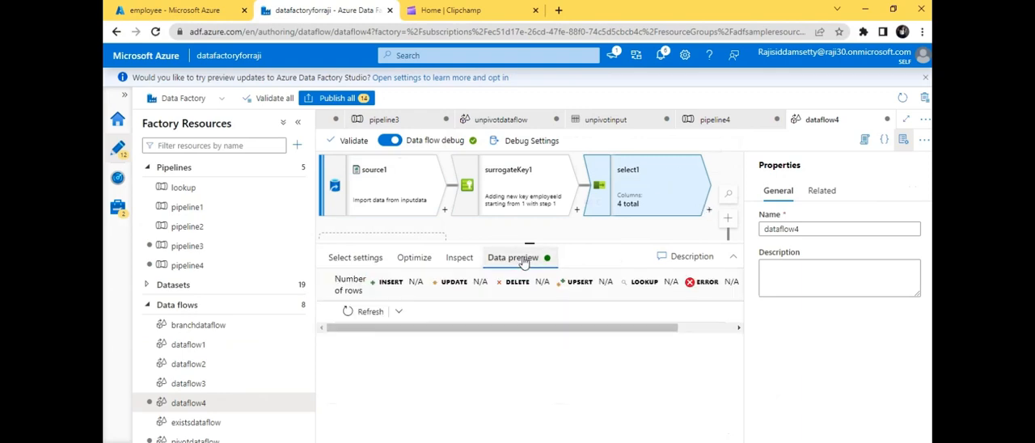
pyautogui.click(351, 311)
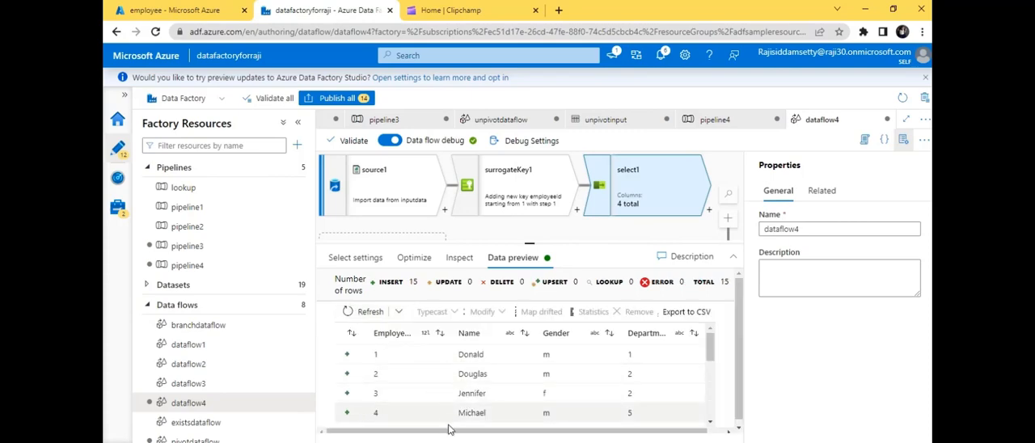
pyautogui.moveTo(451, 436); pyautogui.dragTo(502, 439)
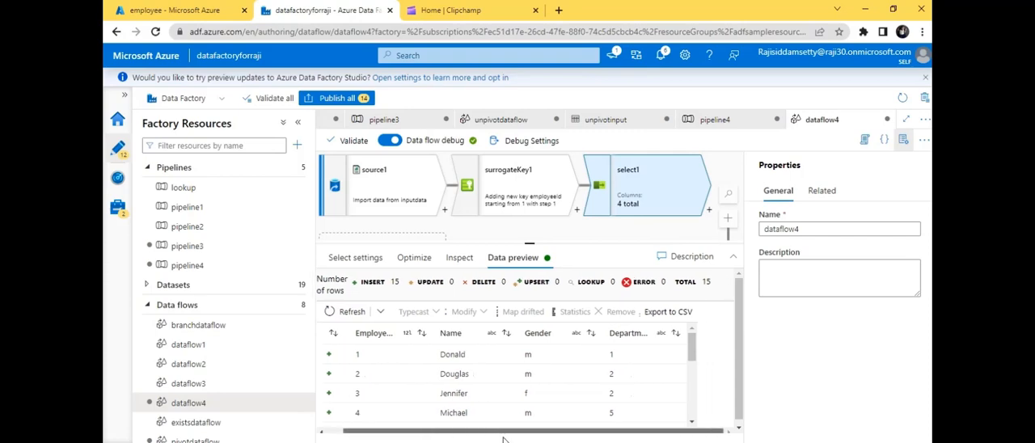
pyautogui.moveTo(693, 348)
pyautogui.mouseDown()
pyautogui.moveTo(696, 408)
pyautogui.moveTo(691, 337)
pyautogui.mouseUp()
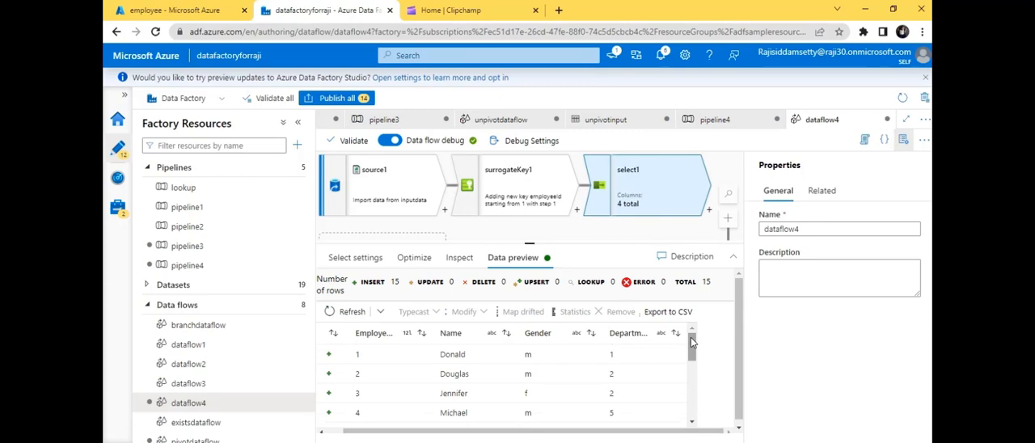
# - Add a Sink transformation after select1
pyautogui.click(709, 210)
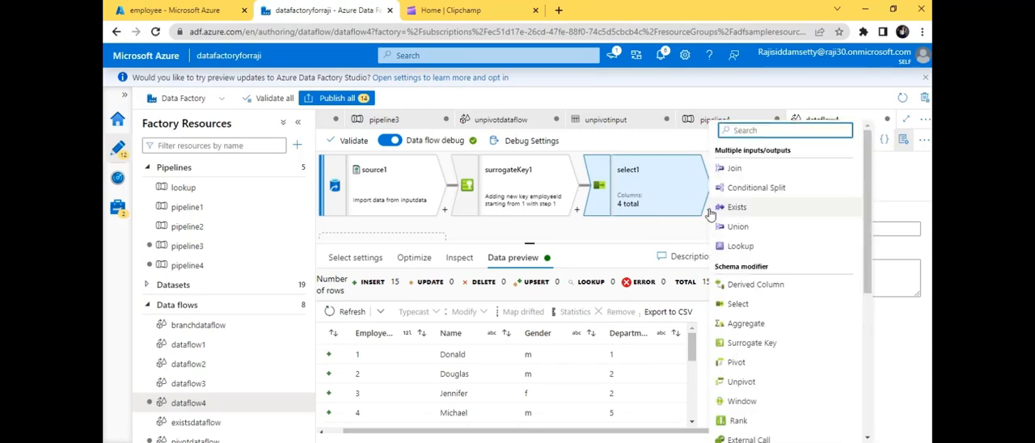
pyautogui.write('sin')
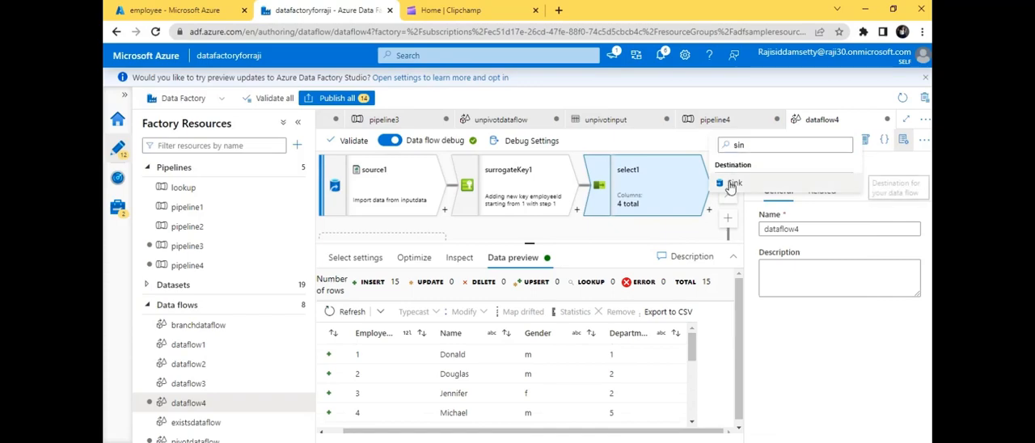
pyautogui.click(730, 184)
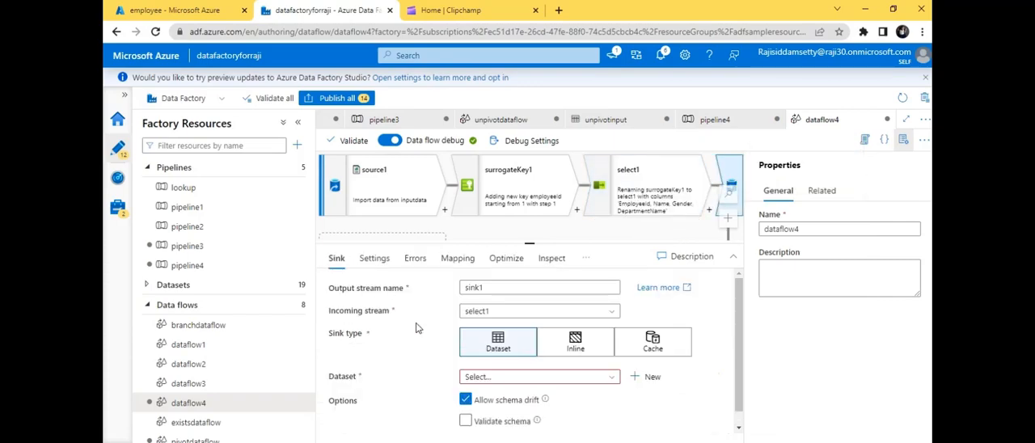
# - Create a new sink dataset using Azure Blob Storage and the DelimitedText format
pyautogui.click(646, 378)
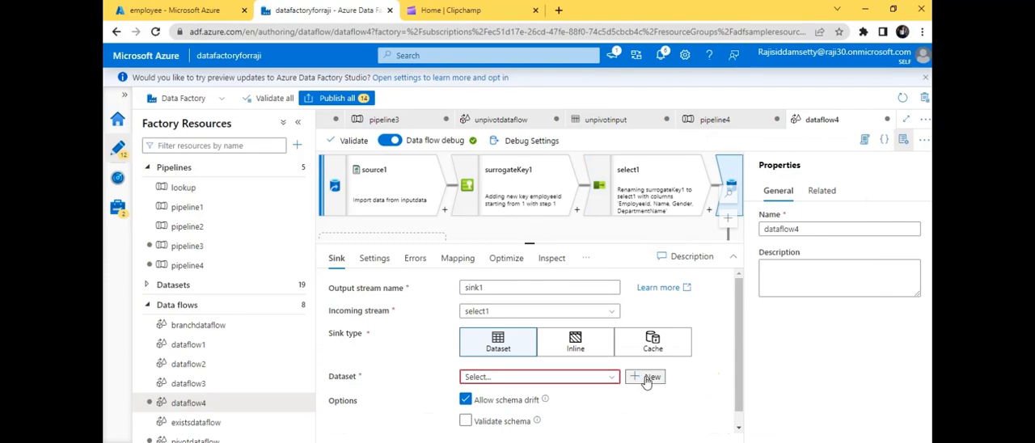
pyautogui.click(616, 246)
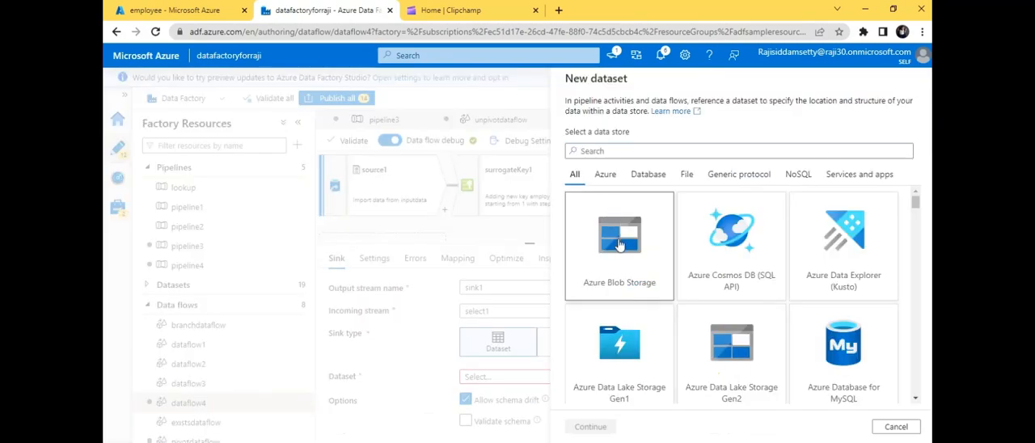
pyautogui.click(590, 427)
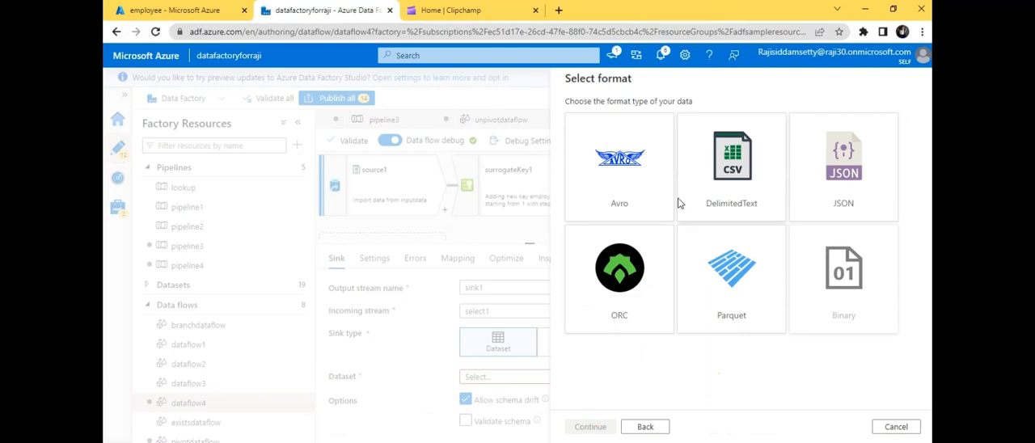
pyautogui.click(712, 170)
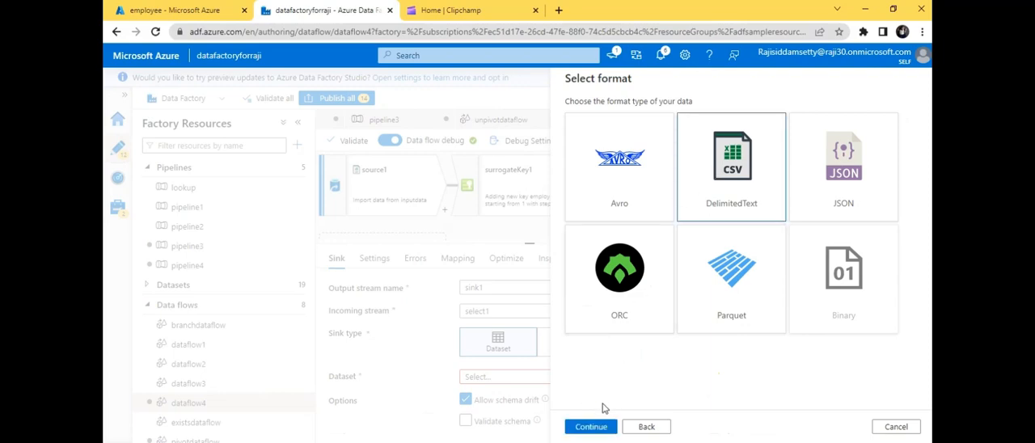
pyautogui.click(601, 427)
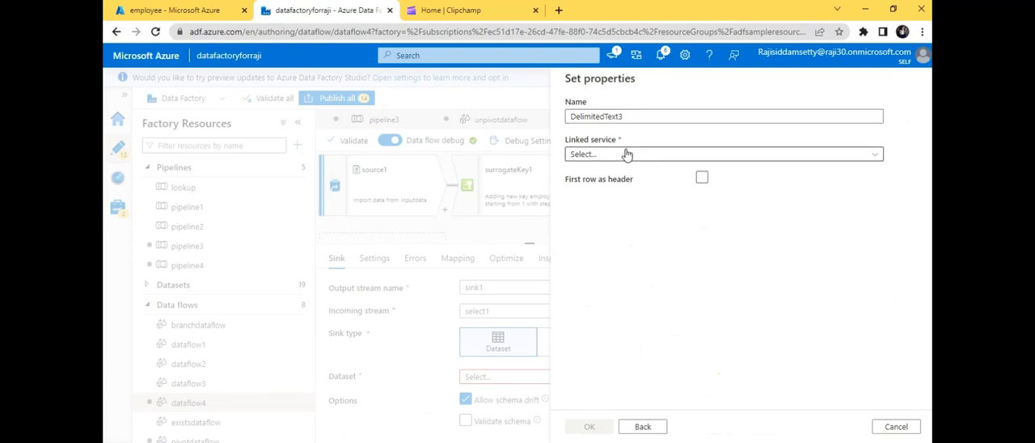
# - Configure the dataset with first row as header, linked service samplelinkedservice and file path employee/output, and confirm it
pyautogui.click(701, 178)
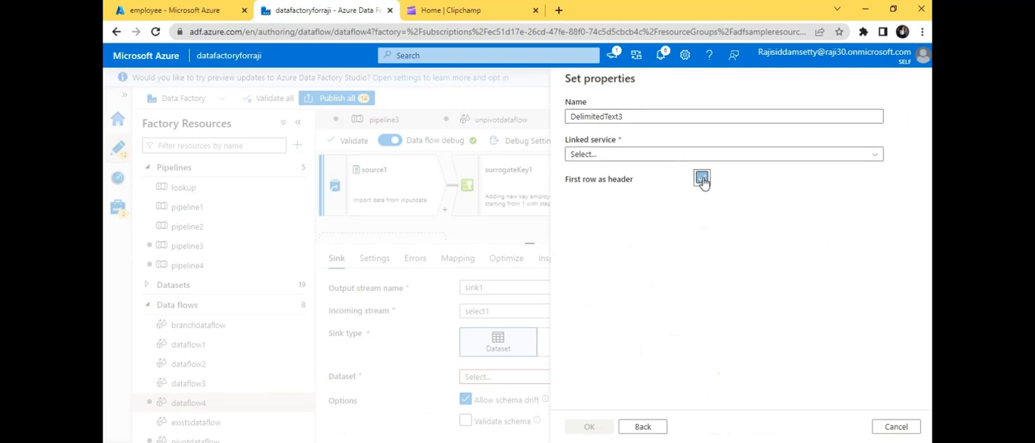
pyautogui.click(661, 157)
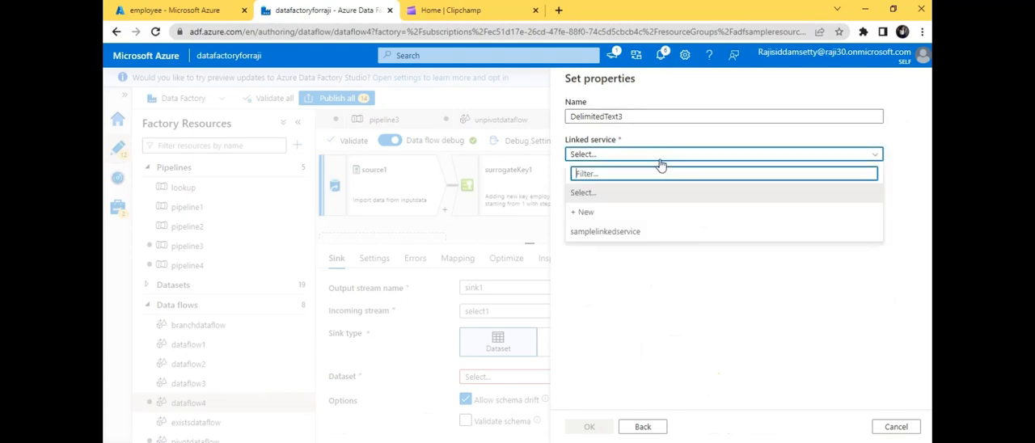
pyautogui.click(643, 233)
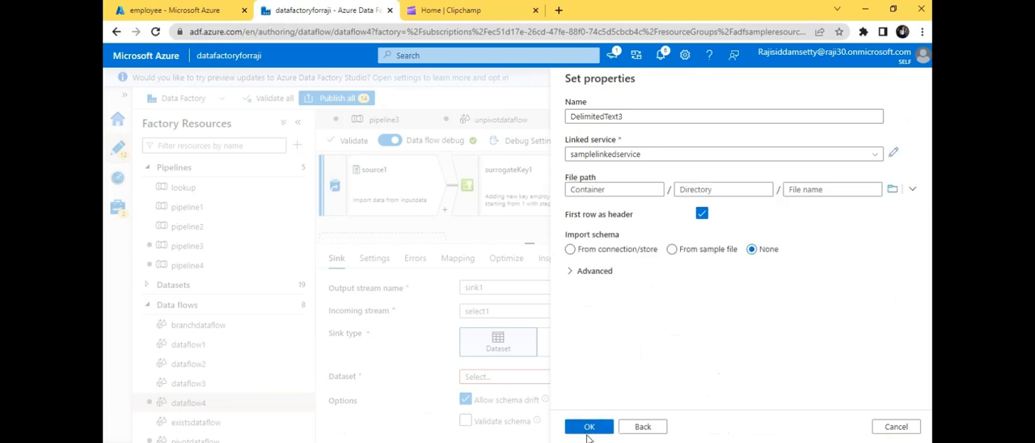
pyautogui.click(892, 189)
pyautogui.click(615, 208)
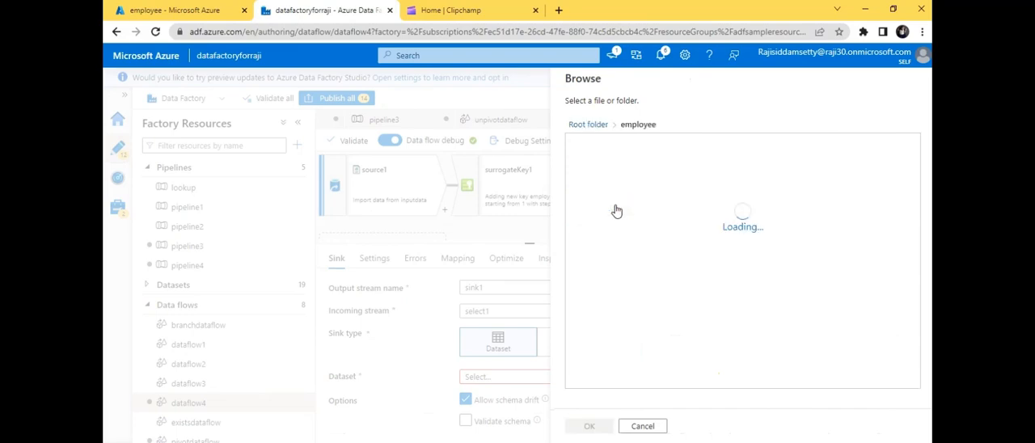
pyautogui.click(597, 165)
pyautogui.click(590, 427)
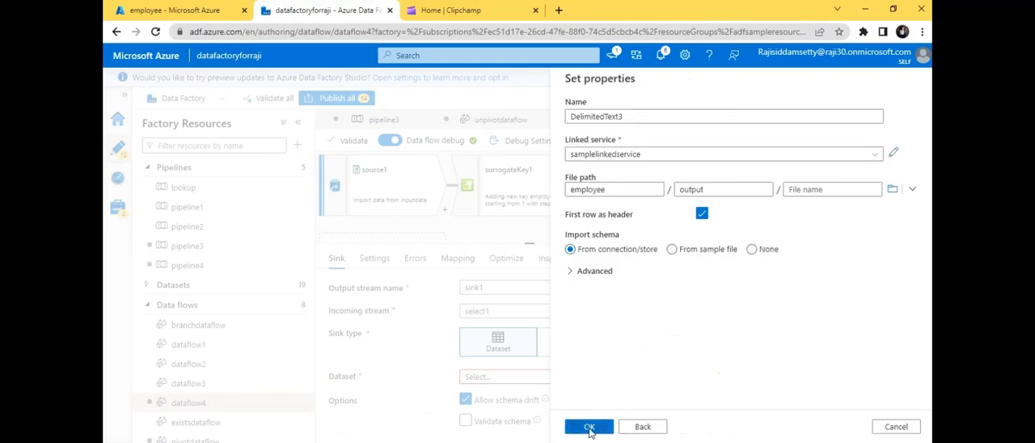
pyautogui.click(590, 434)
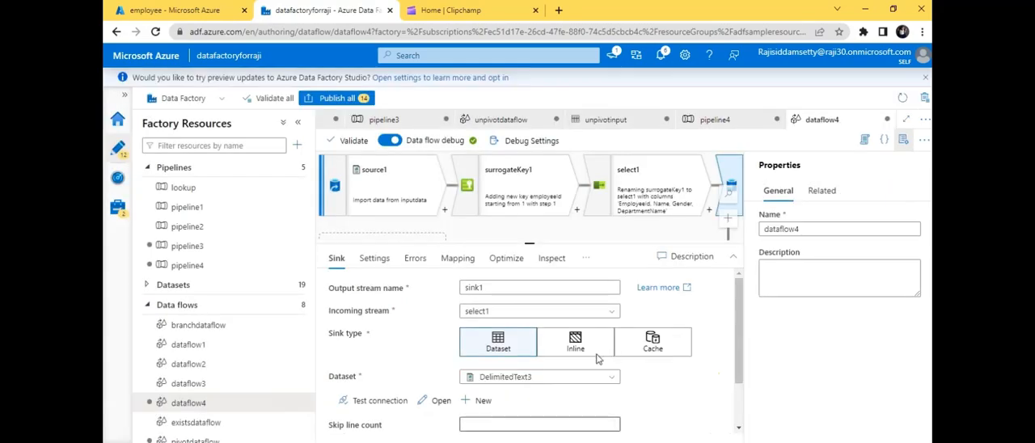
# - Set the sink's file name option to Output to single file with single partition
pyautogui.scroll(-2, 743, 330)
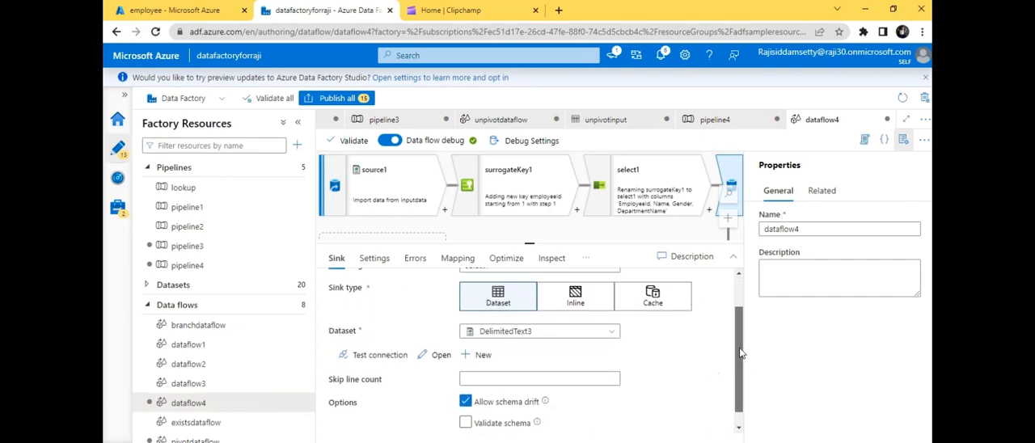
pyautogui.scroll(1, 742, 330)
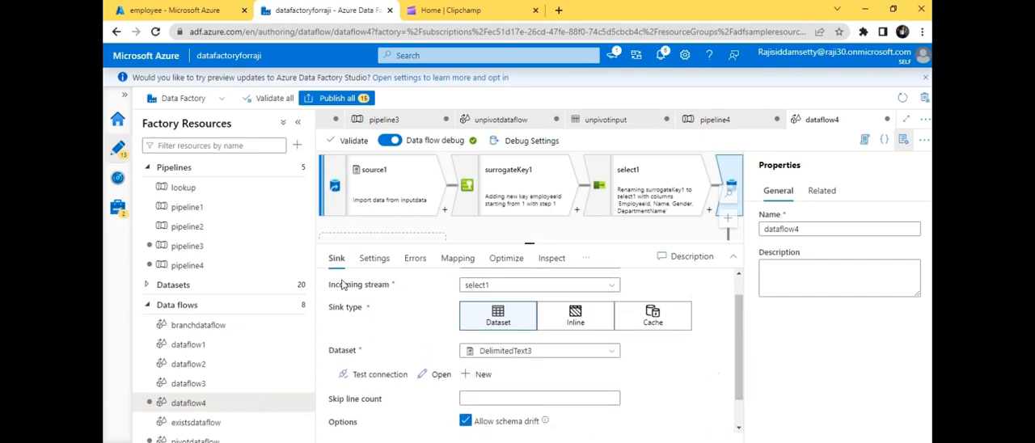
pyautogui.click(378, 259)
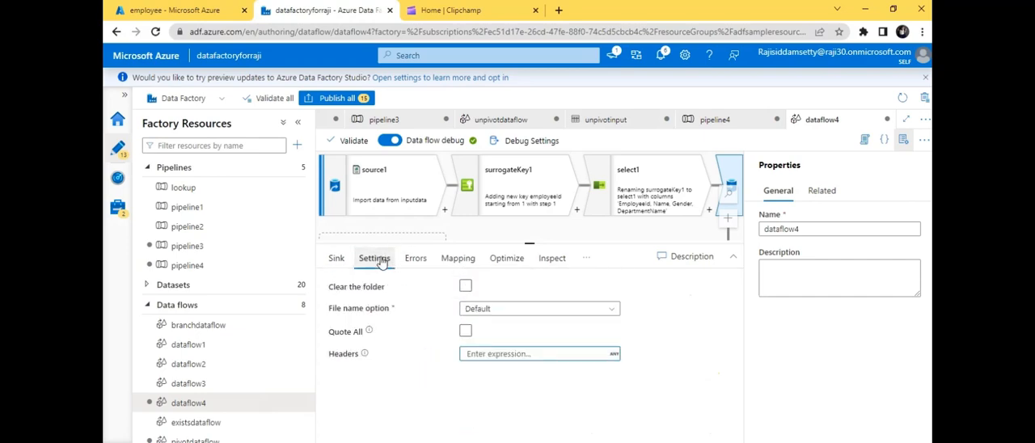
pyautogui.click(499, 310)
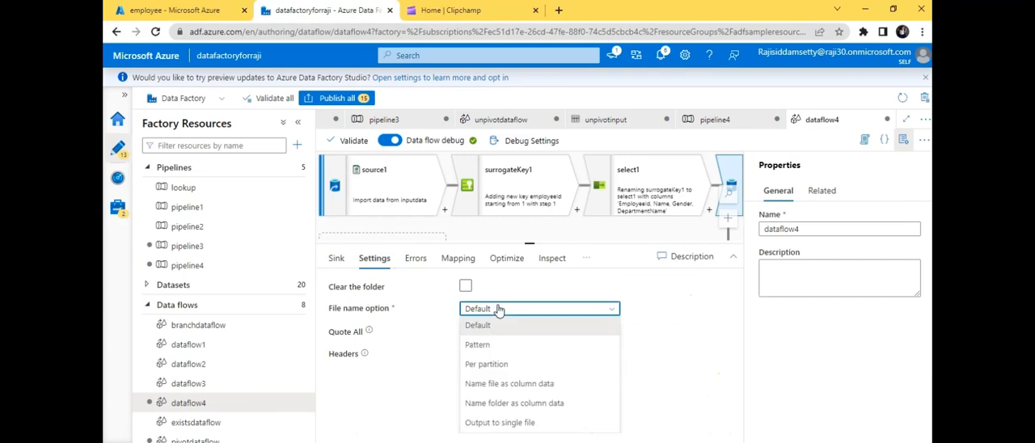
pyautogui.click(518, 422)
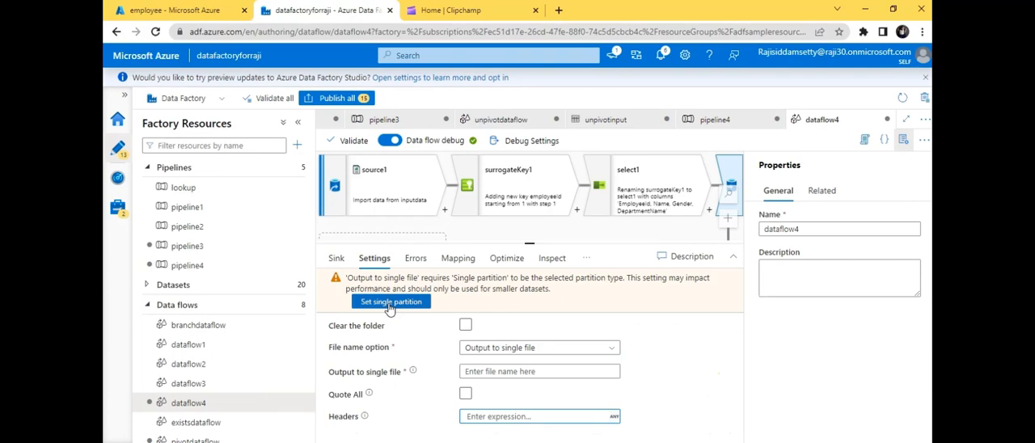
pyautogui.click(390, 302)
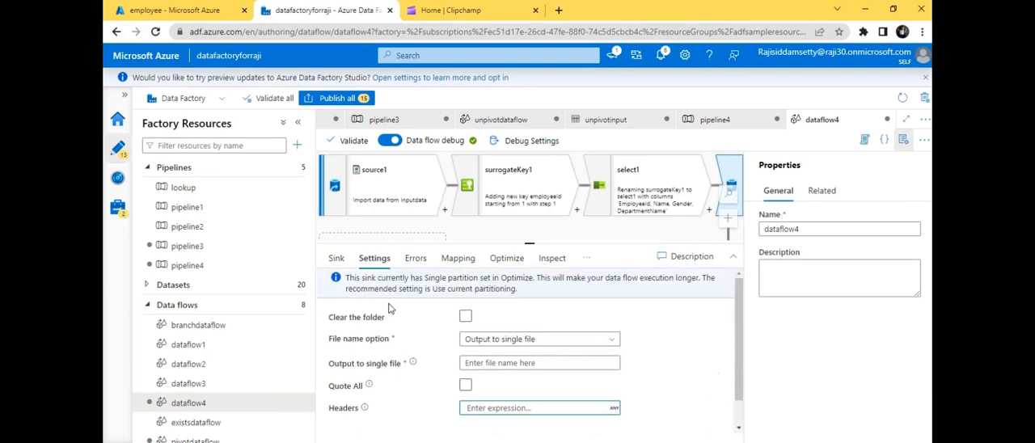
# - Name the sink's single output file surrogatekey.csv
pyautogui.click(472, 364)
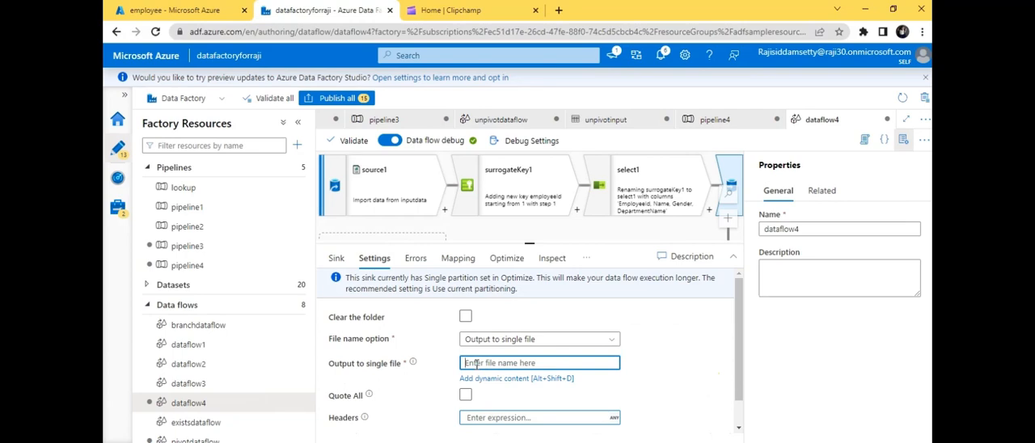
pyautogui.write('surro')
pyautogui.write('gatekey.csv')
pyautogui.click(735, 335)
pyautogui.moveTo(732, 329); pyautogui.dragTo(736, 366)
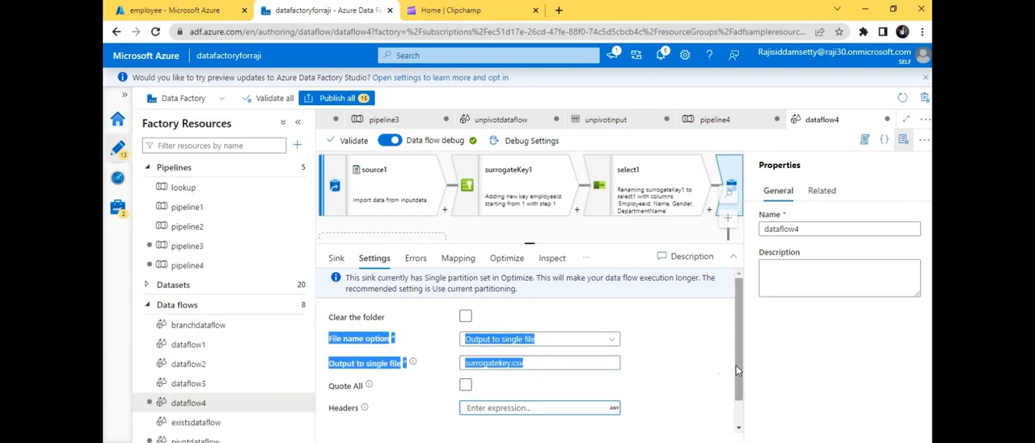
pyautogui.click(699, 355)
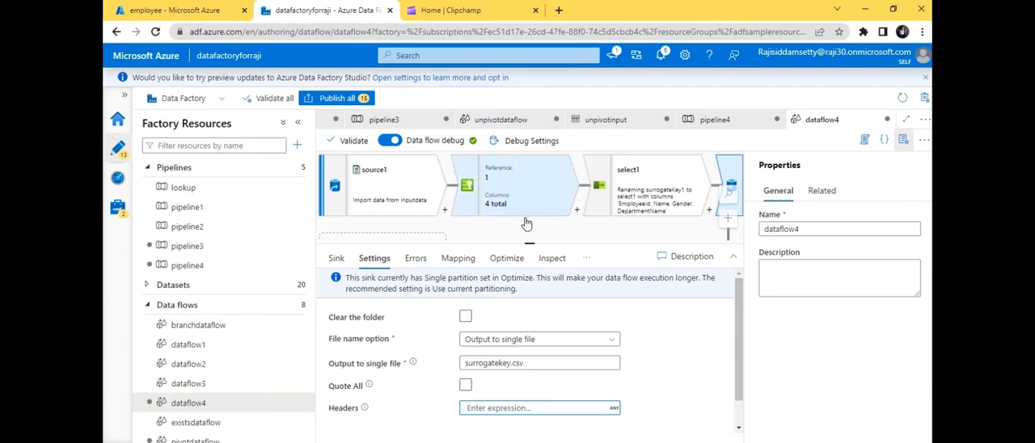
# - Rename the data flow from dataflow4 to surrogatekey
pyautogui.doubleClick(802, 230)
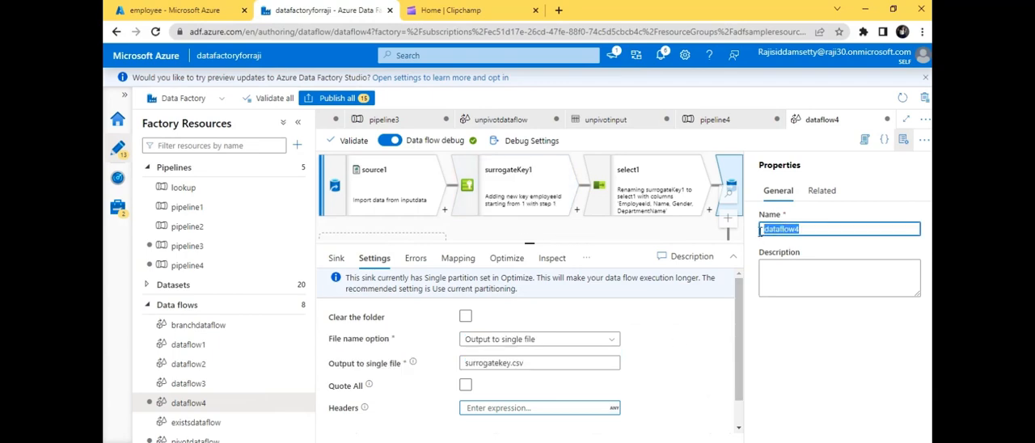
pyautogui.press('BackSpace')
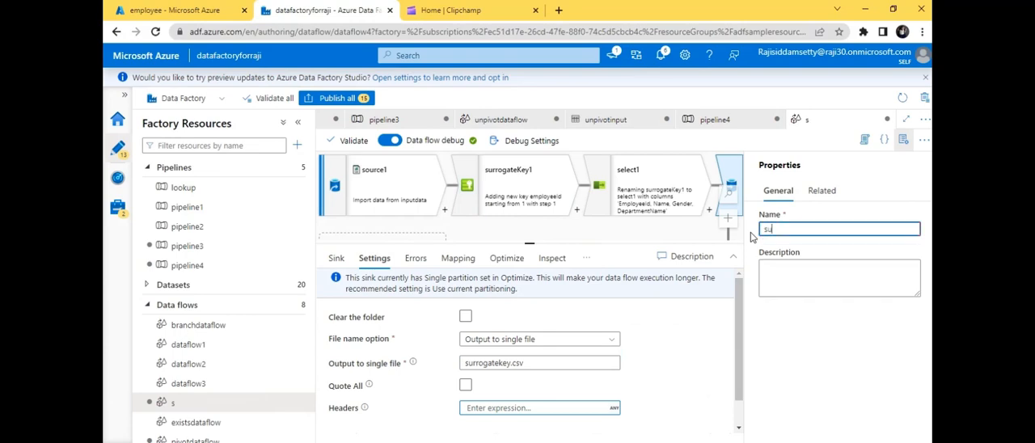
pyautogui.write('urrogate')
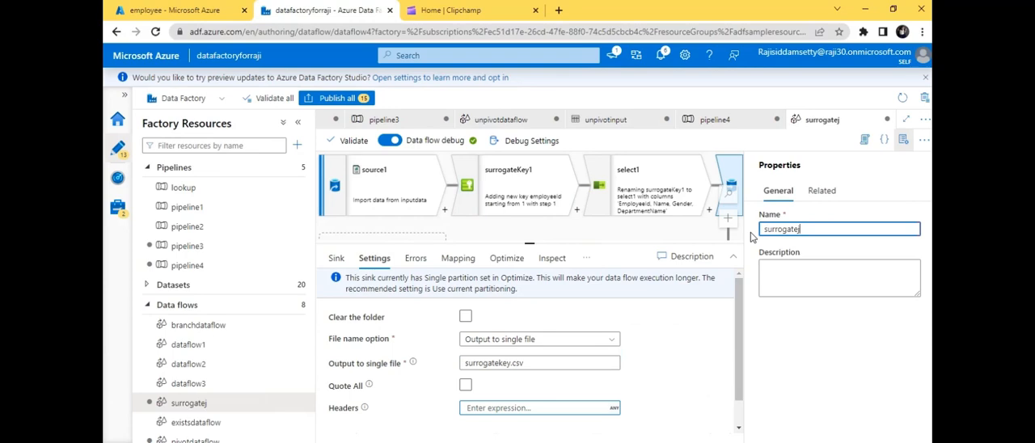
pyautogui.write('key')
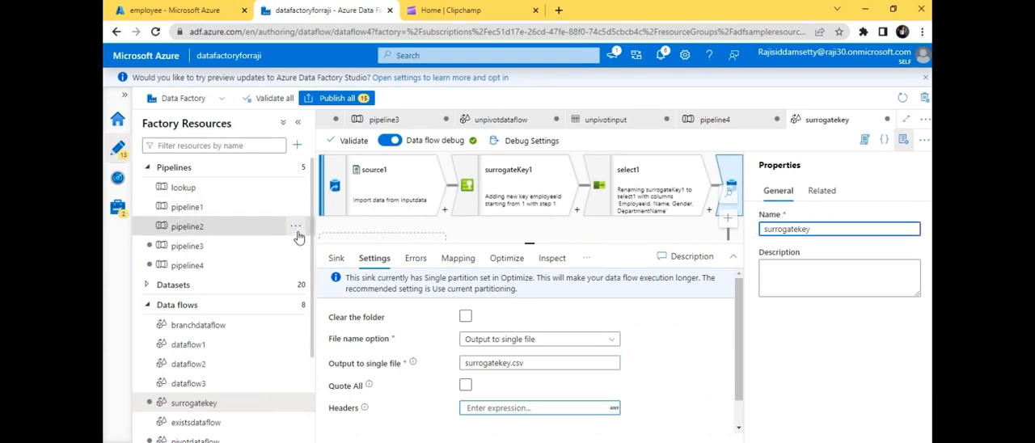
# - Create a new pipeline and add a Data flow activity to its canvas
pyautogui.click(296, 168)
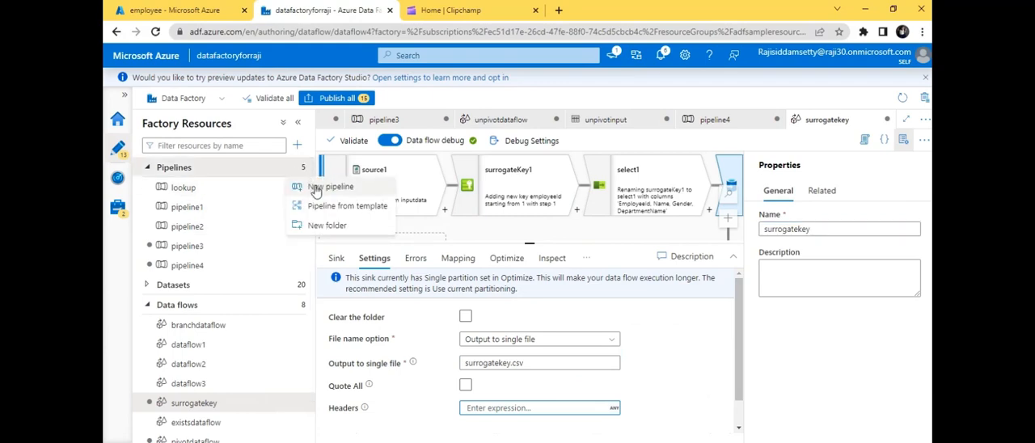
pyautogui.click(315, 187)
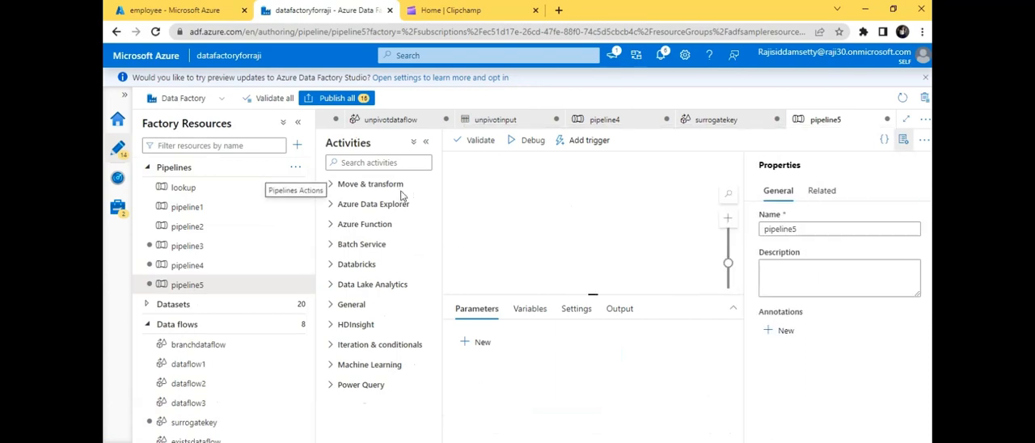
pyautogui.click(337, 186)
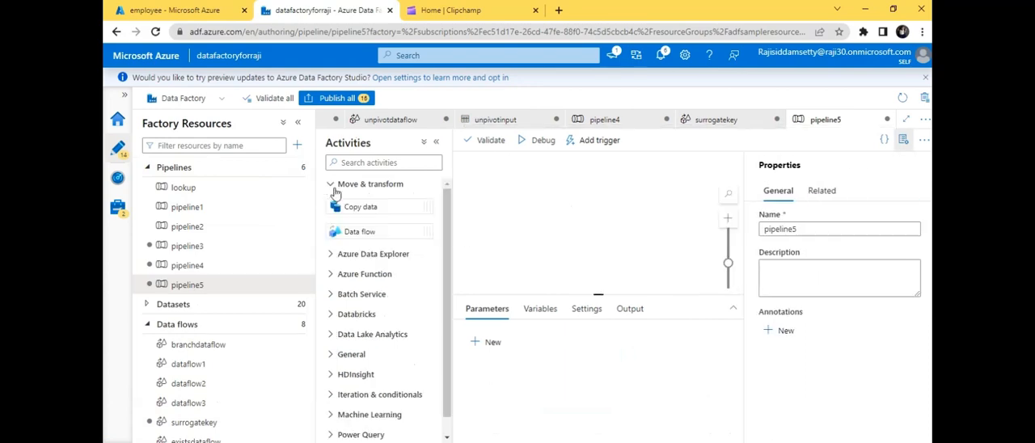
pyautogui.moveTo(370, 231); pyautogui.dragTo(637, 192)
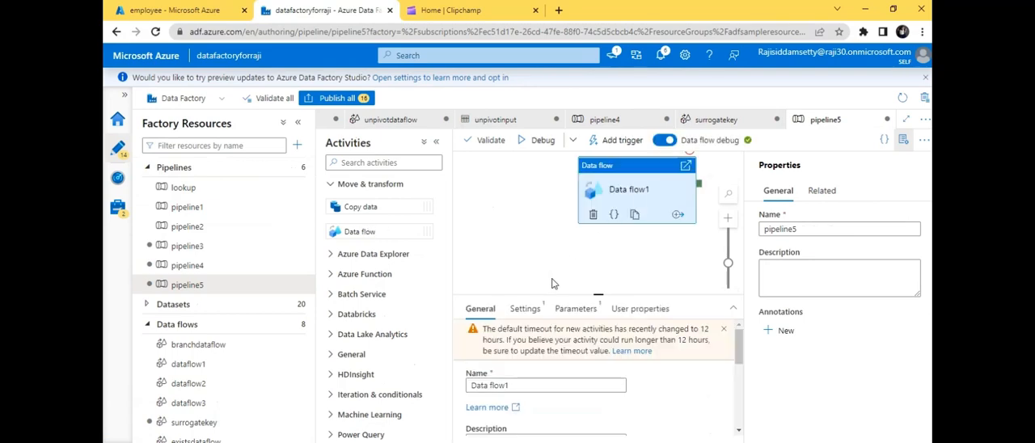
# - Set the Data flow activity in the new pipeline to run the surrogatekey data flow
pyautogui.click(526, 309)
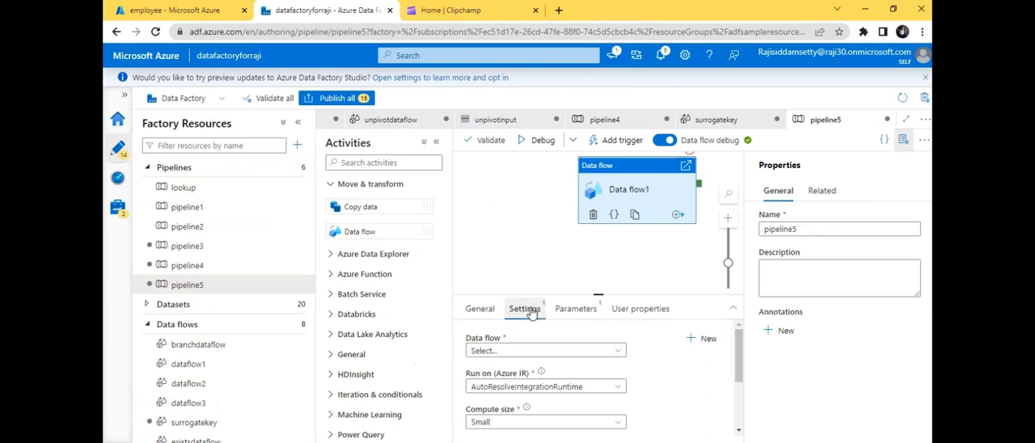
pyautogui.click(595, 351)
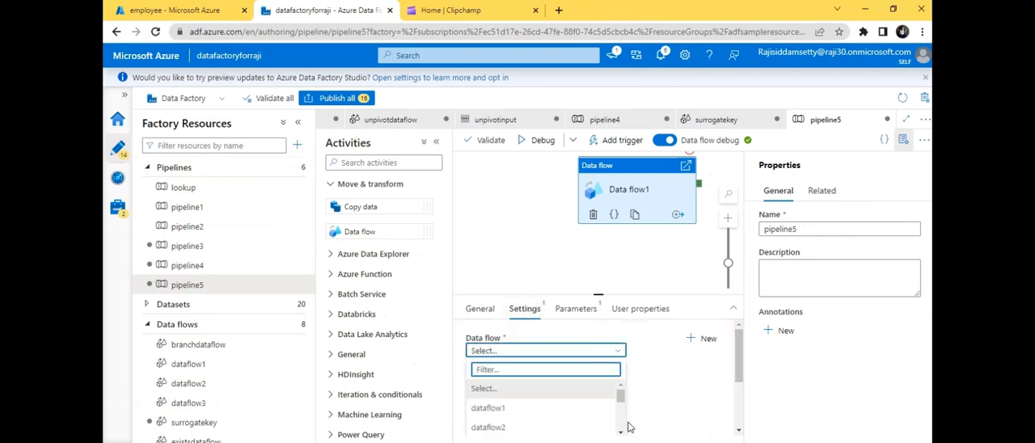
pyautogui.moveTo(621, 395); pyautogui.dragTo(620, 424)
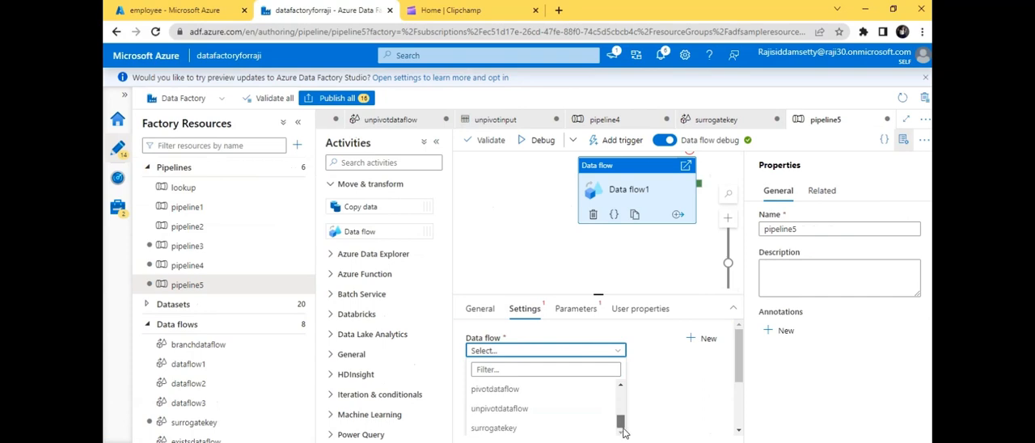
pyautogui.click(577, 430)
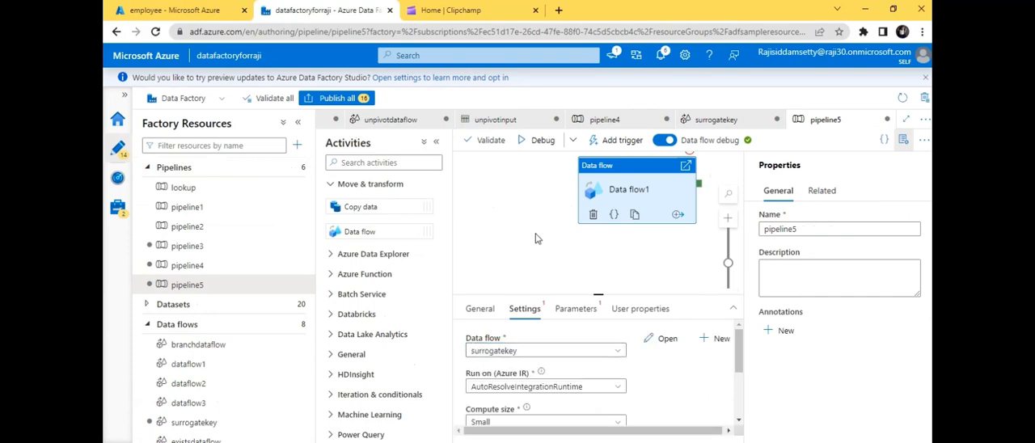
# - Validate the pipeline, dismiss the validation output and start a debug run
pyautogui.click(490, 143)
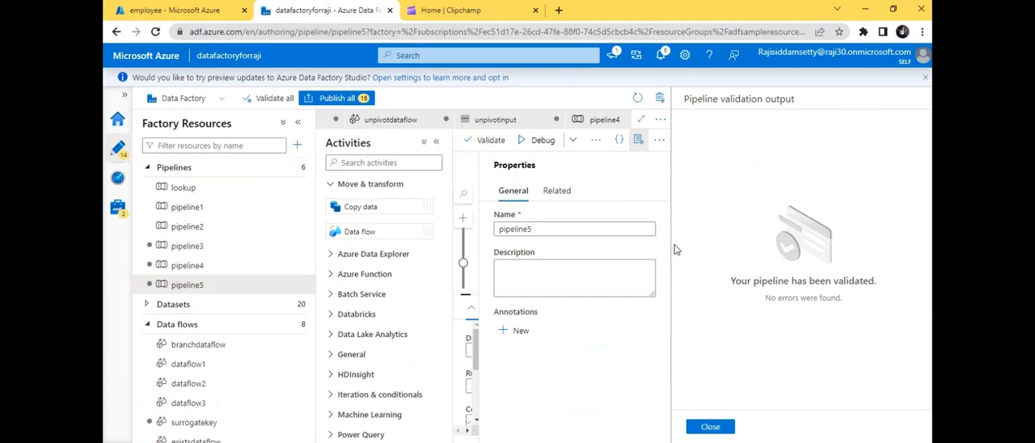
pyautogui.click(711, 427)
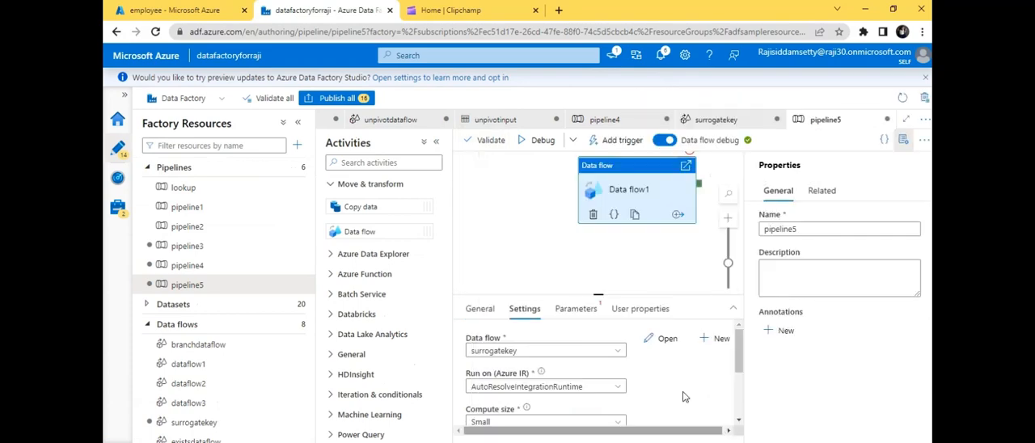
pyautogui.click(534, 145)
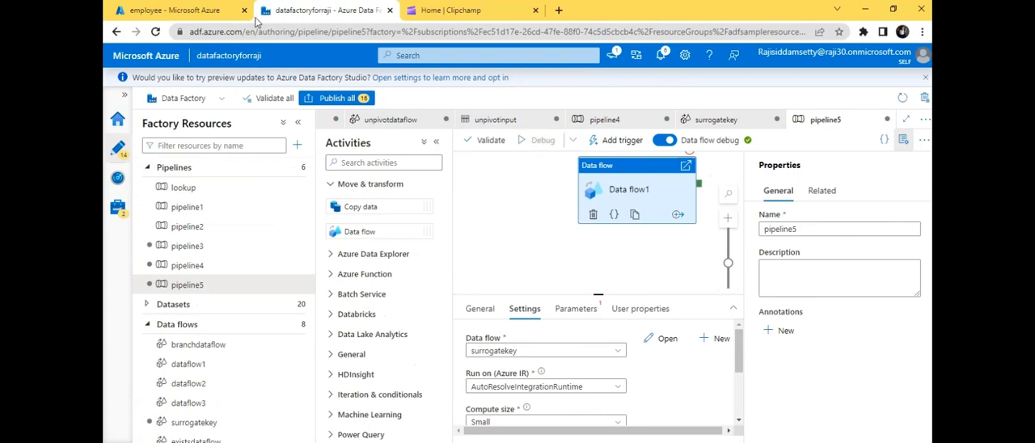
# - Switch to the storage account in the Azure portal and open the output folder of the employee container
pyautogui.click(179, 9)
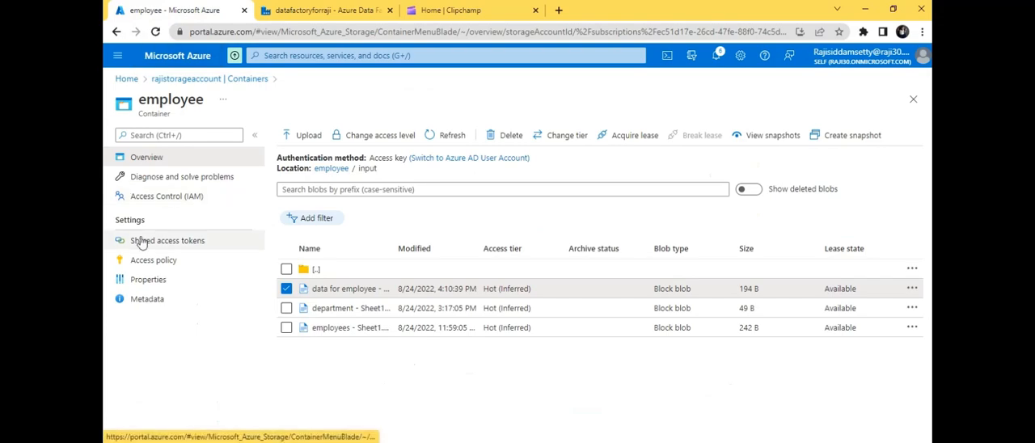
pyautogui.click(186, 80)
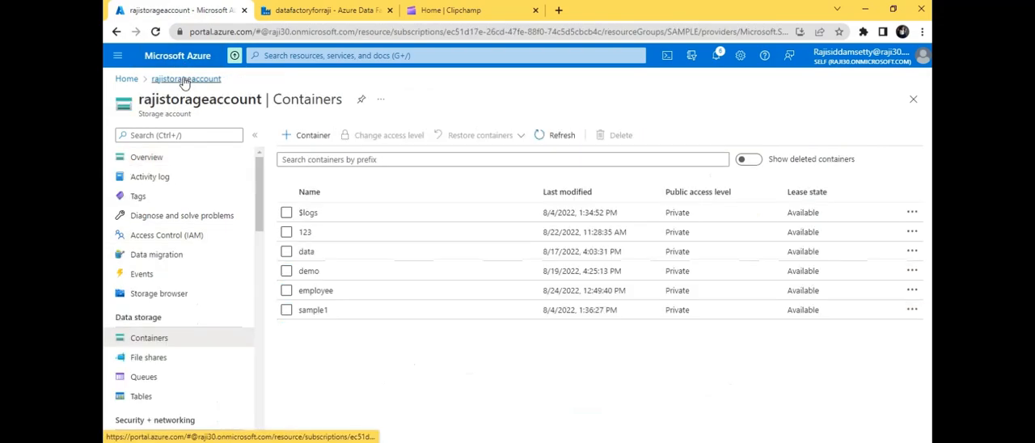
pyautogui.click(317, 291)
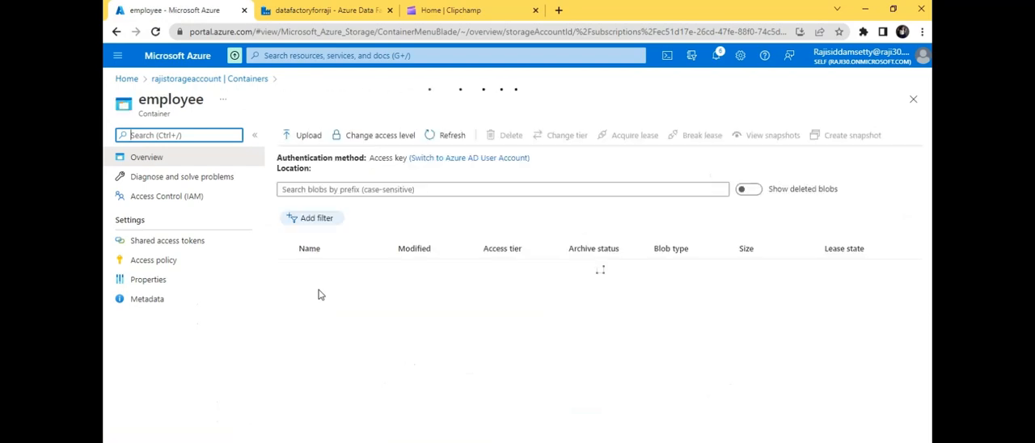
pyautogui.click(322, 290)
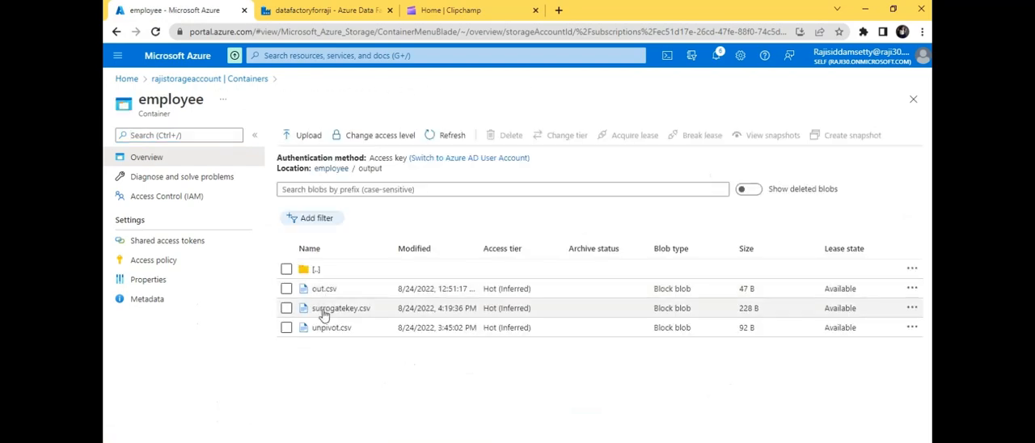
# - Open surrogatekey.csv for viewing, preview it as a table, check the generated employee ID rows, and close the file
pyautogui.click(912, 309)
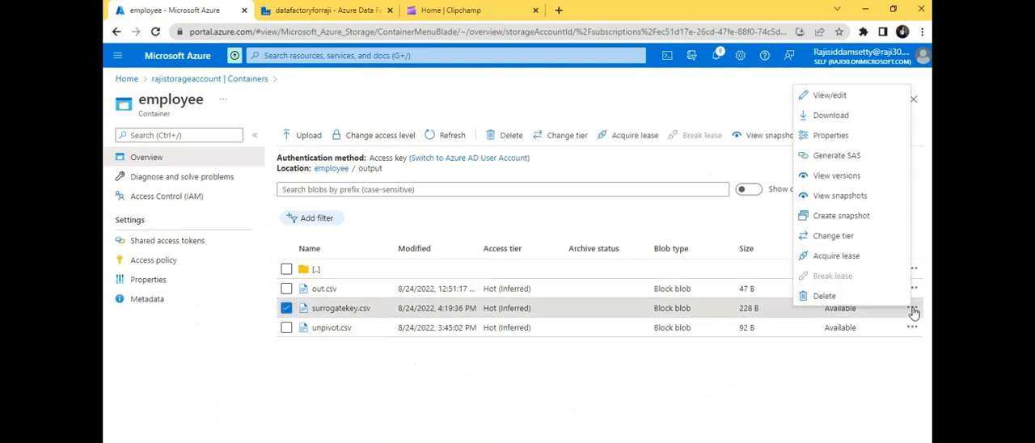
pyautogui.click(816, 95)
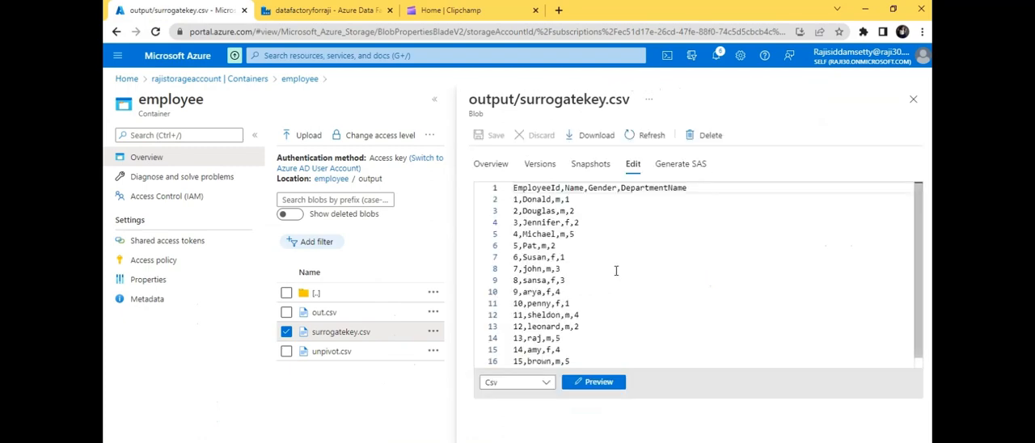
pyautogui.click(599, 382)
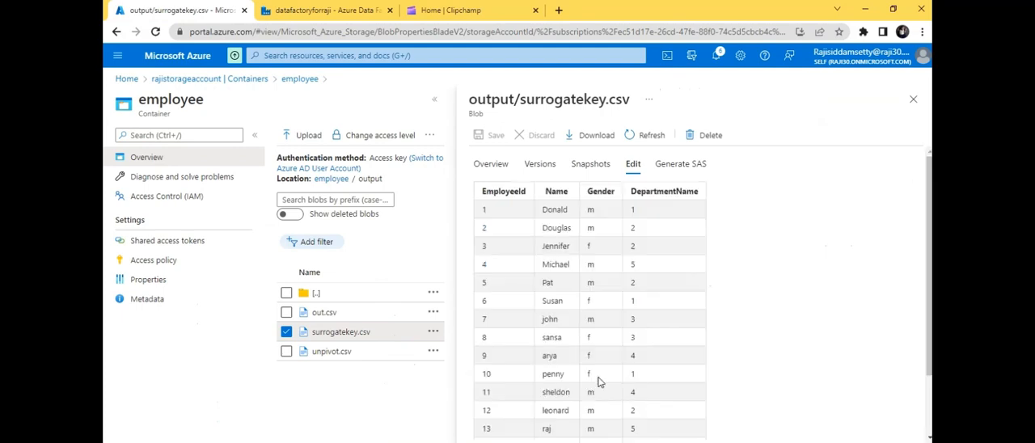
pyautogui.scroll(-2, 703, 295)
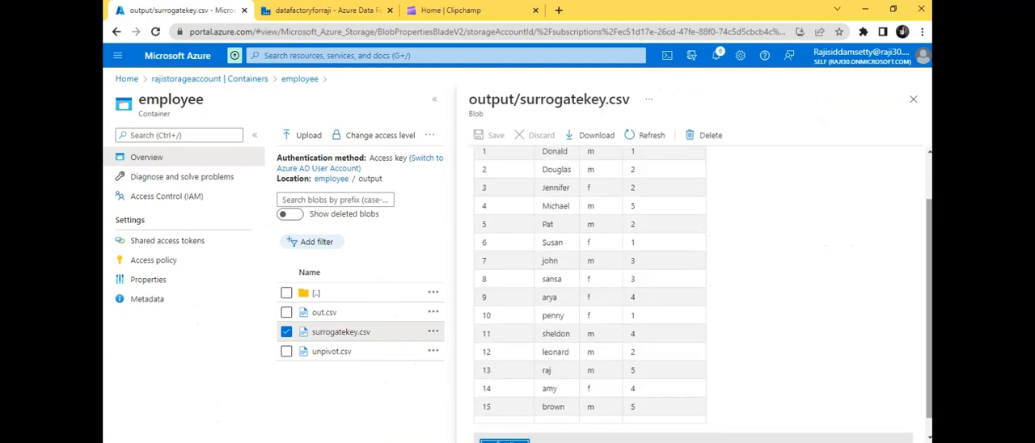
pyautogui.moveTo(930, 296)
pyautogui.mouseDown()
pyautogui.moveTo(930, 252)
pyautogui.moveTo(929, 291)
pyautogui.mouseUp()
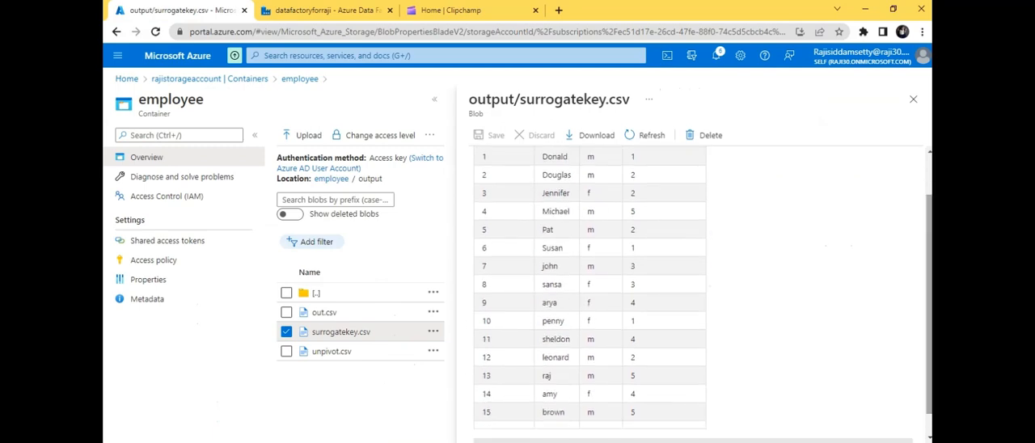
pyautogui.click(914, 99)
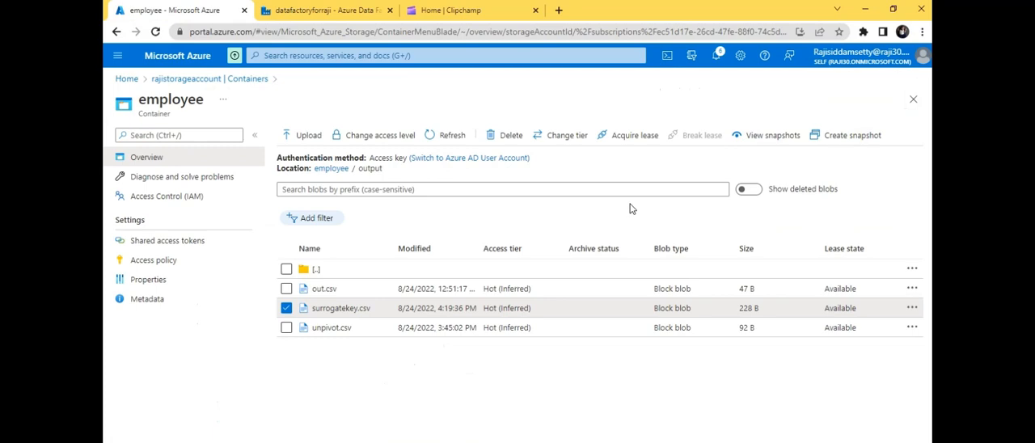